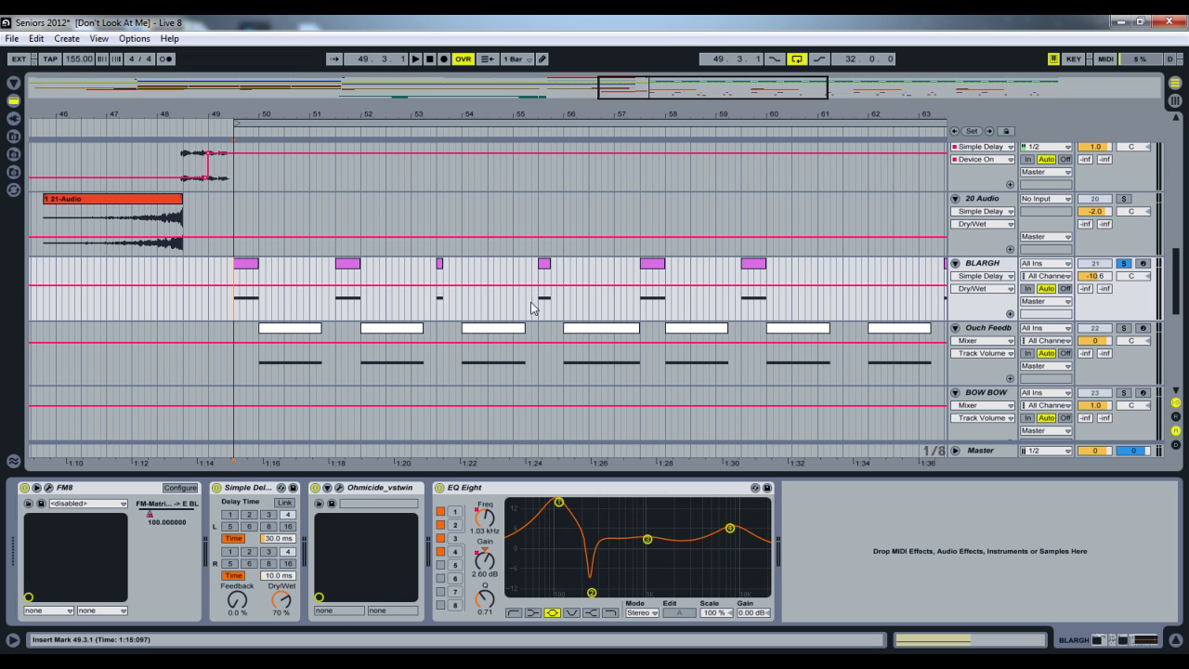
Play the soloed BLARGH track from 49.3.1 and select its second clip at 51.3.1
{"action": "key", "text": "space"}
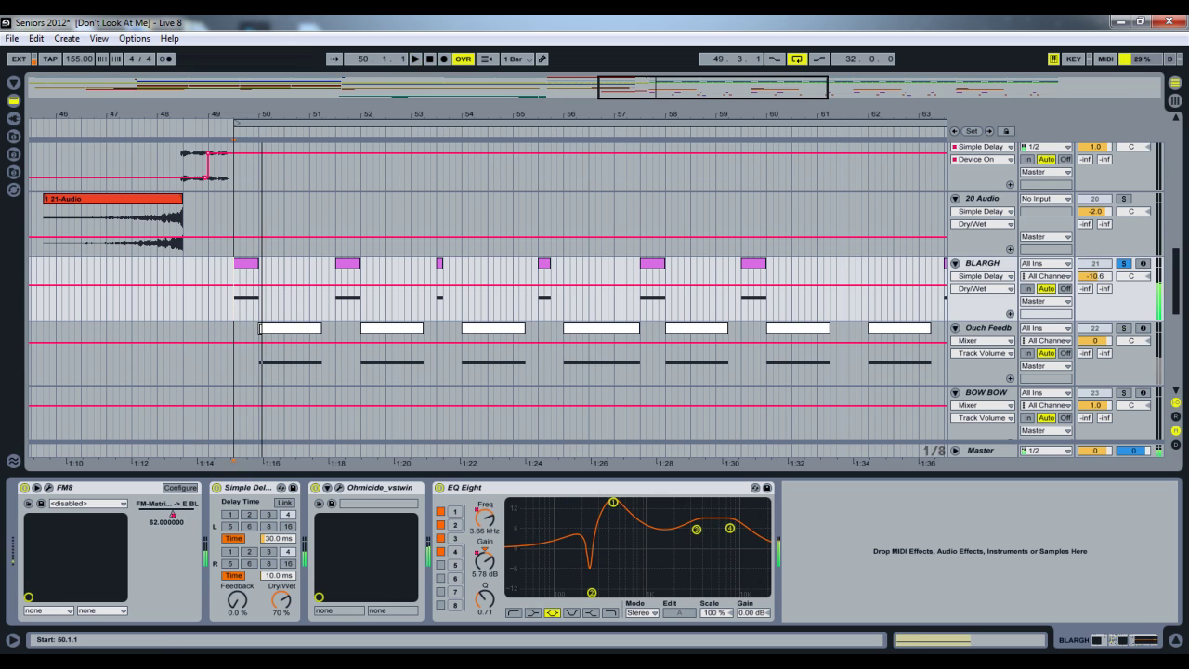
{"action": "left_click", "coordinate": [337, 330]}
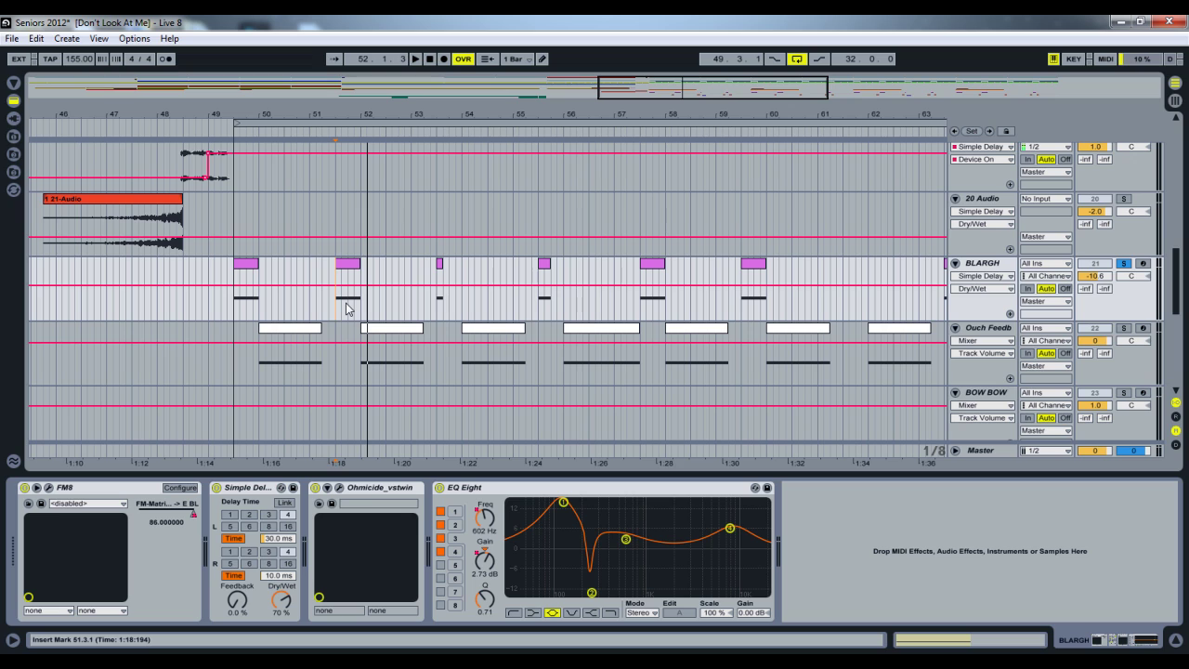
{"action": "left_click", "coordinate": [351, 266]}
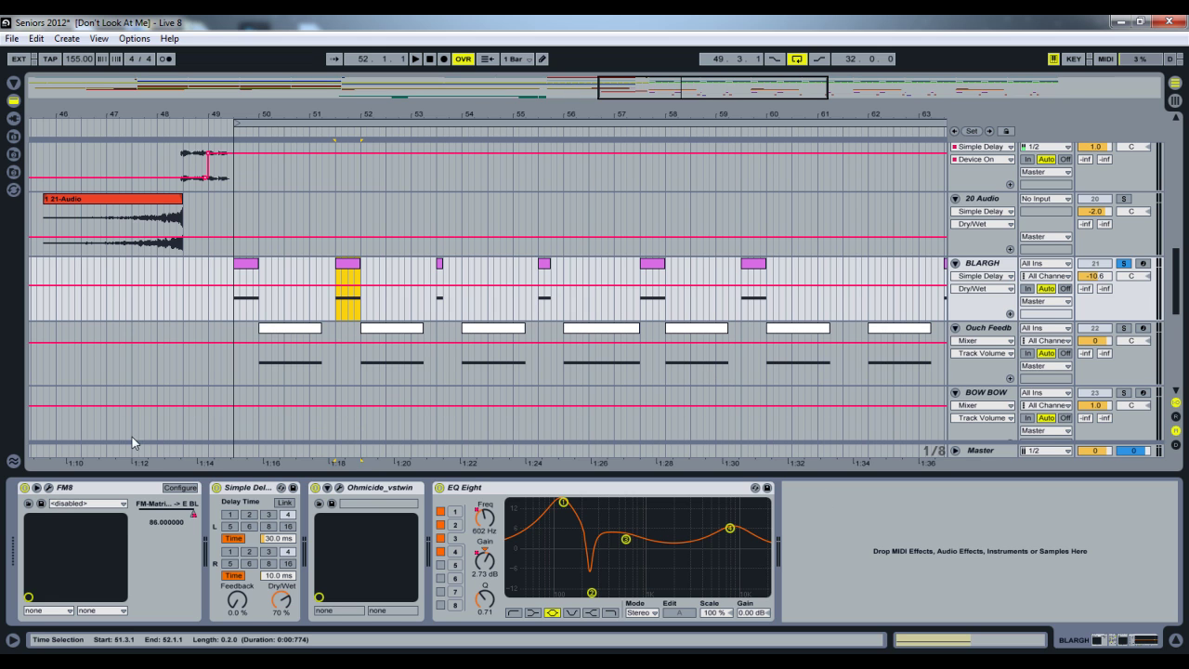
Show the FM8 synth of the BLARGH track on its Expert page with the operators and FM matrix
{"action": "left_click", "coordinate": [48, 487]}
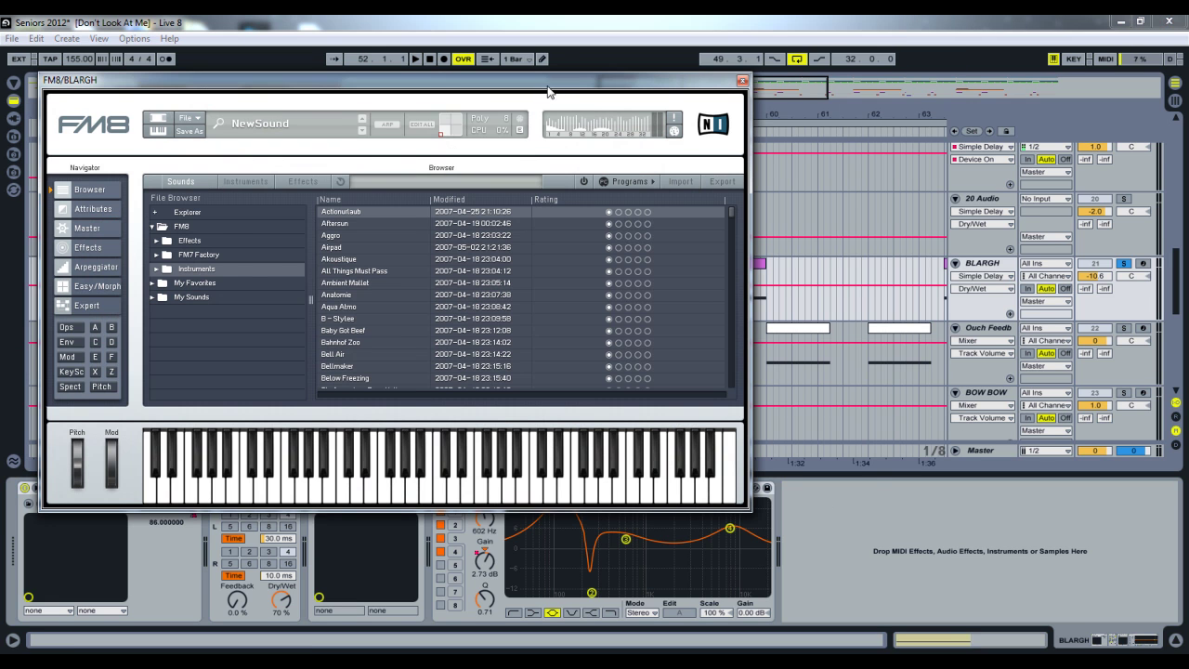
{"action": "left_click_drag", "start_coordinate": [548, 88], "coordinate": [814, 73]}
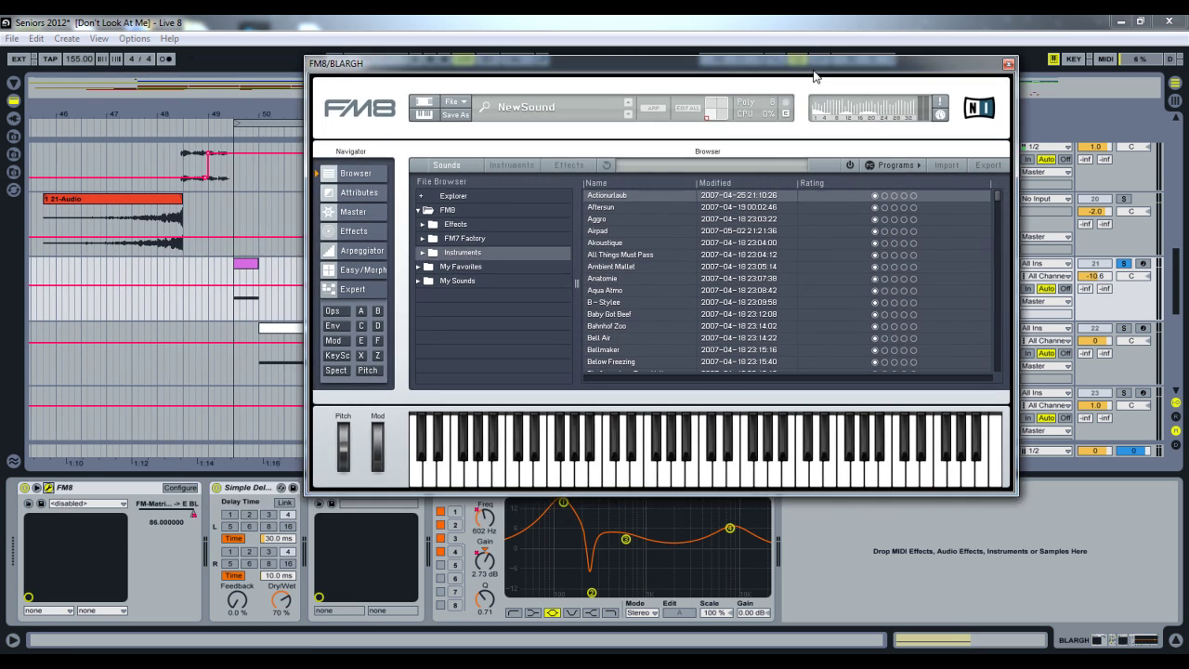
{"action": "left_click", "coordinate": [370, 292]}
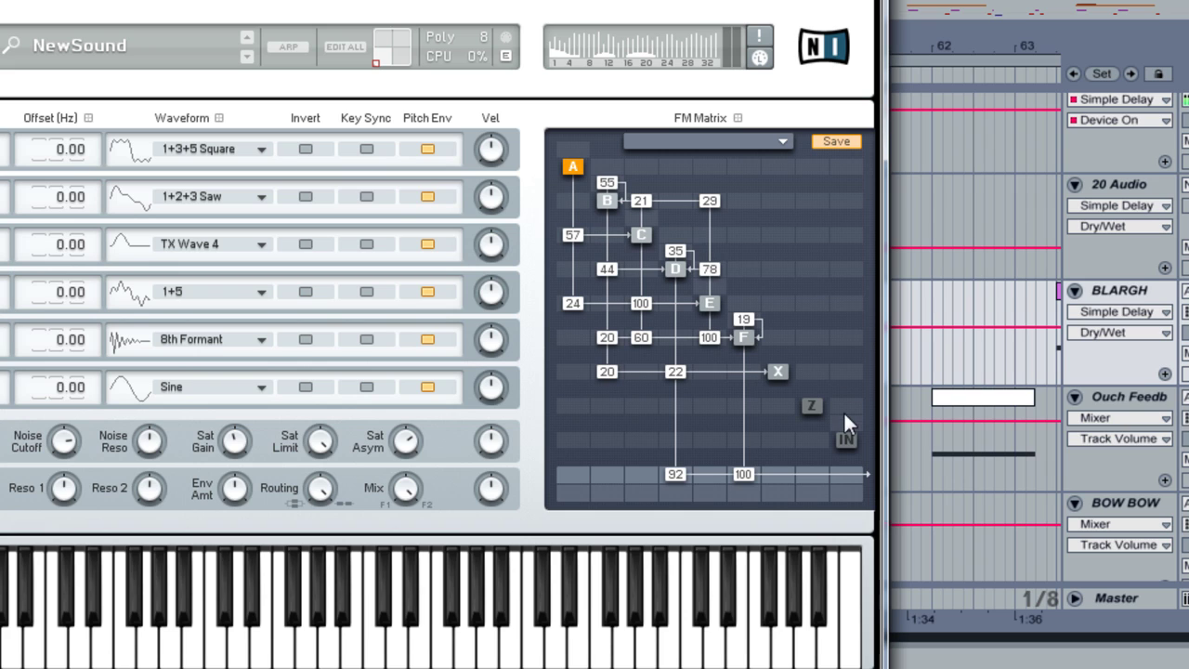
Audition FM8 notes while lowering the C-to-E modulation in the FM matrix to 21, and return the parameter to its recorded automation
{"action": "mouse_move", "coordinate": [641, 303]}
{"action": "left_mouse_down"}
{"action": "mouse_move", "coordinate": [643, 339]}
{"action": "mouse_move", "coordinate": [647, 302]}
{"action": "left_mouse_up"}
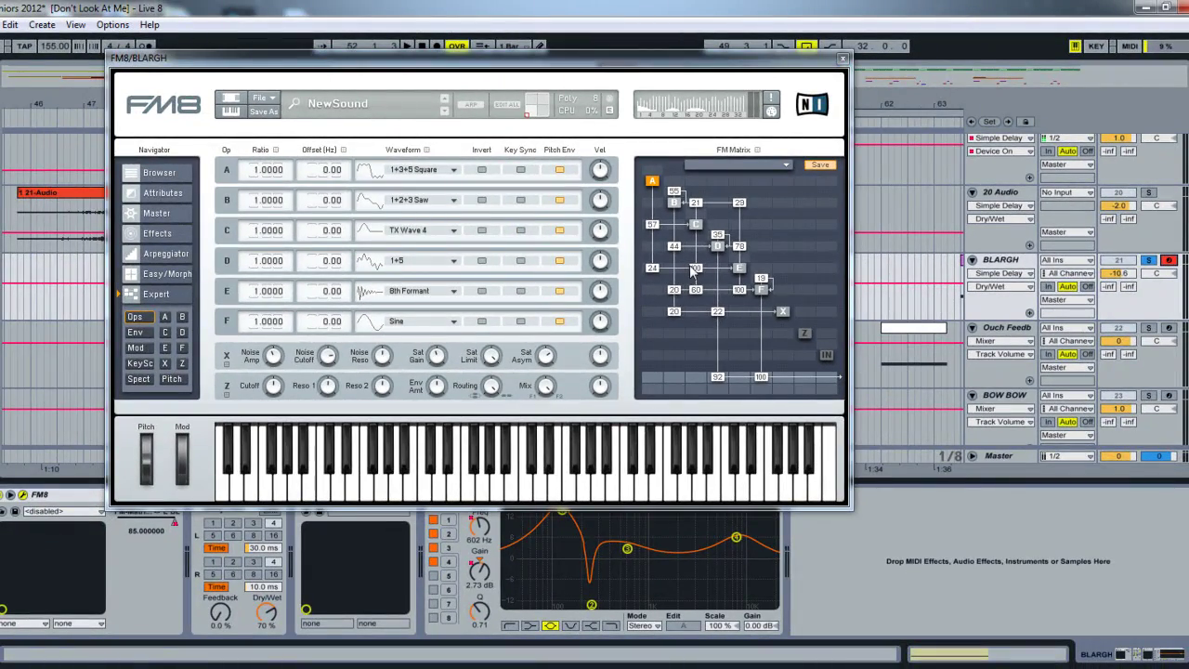
{"action": "key", "text": "z"}
{"action": "key", "text": "f"}
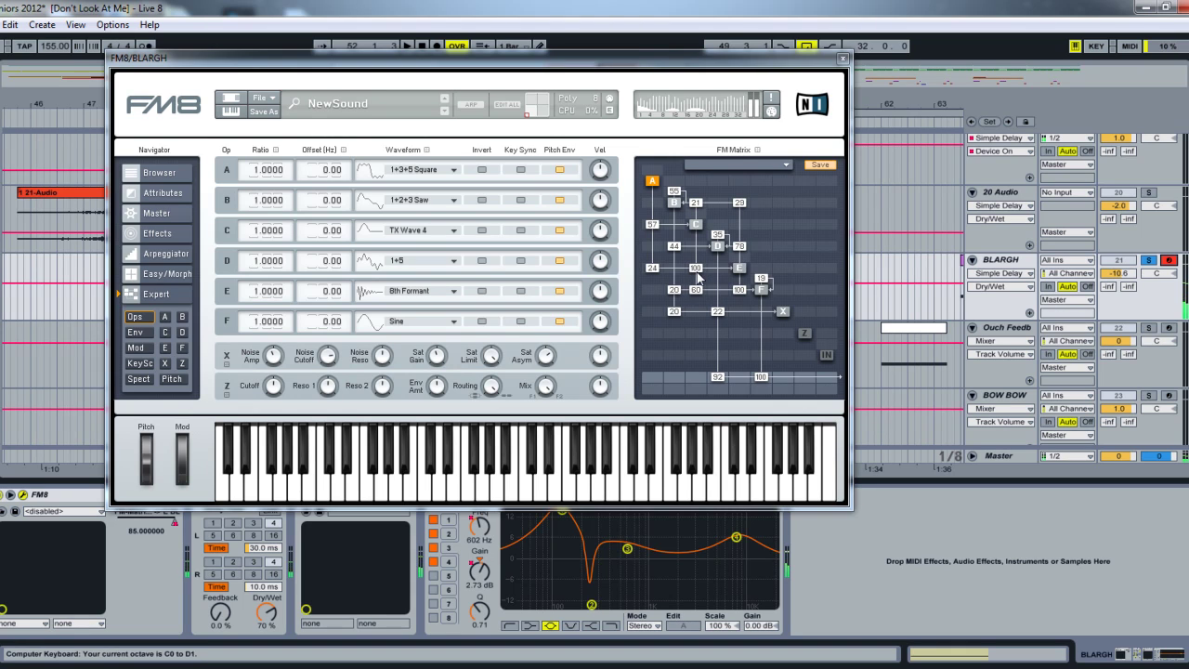
{"action": "key", "text": "z"}
{"action": "left_click_drag", "start_coordinate": [699, 276], "coordinate": [707, 325]}
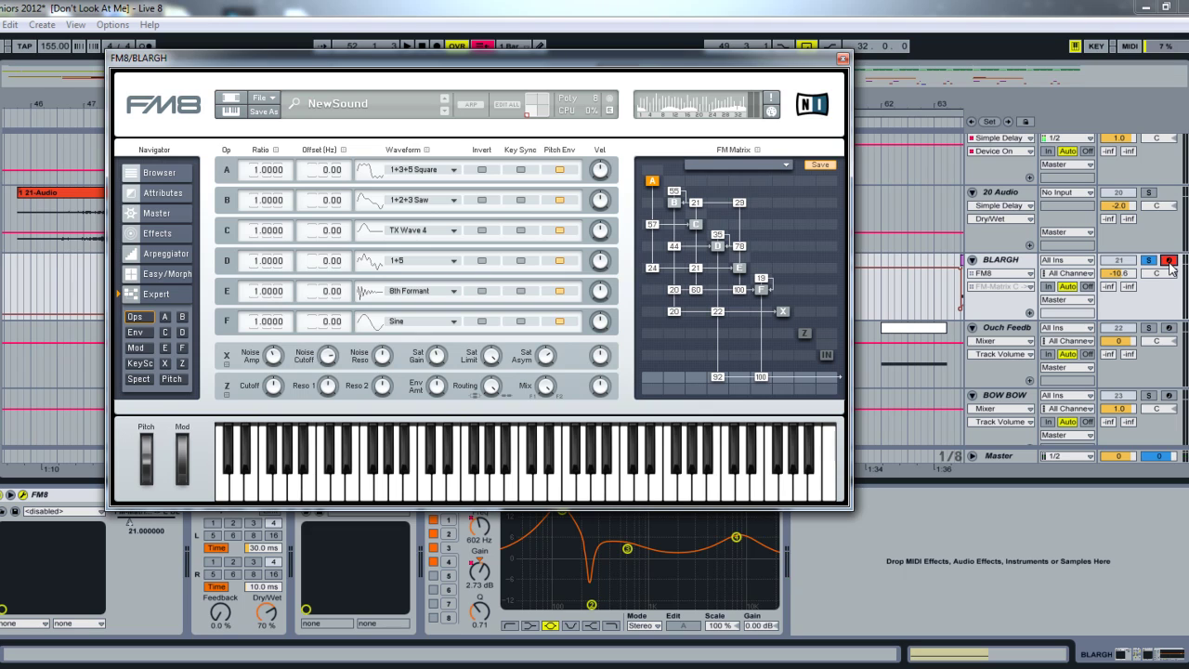
{"action": "left_click", "coordinate": [479, 46]}
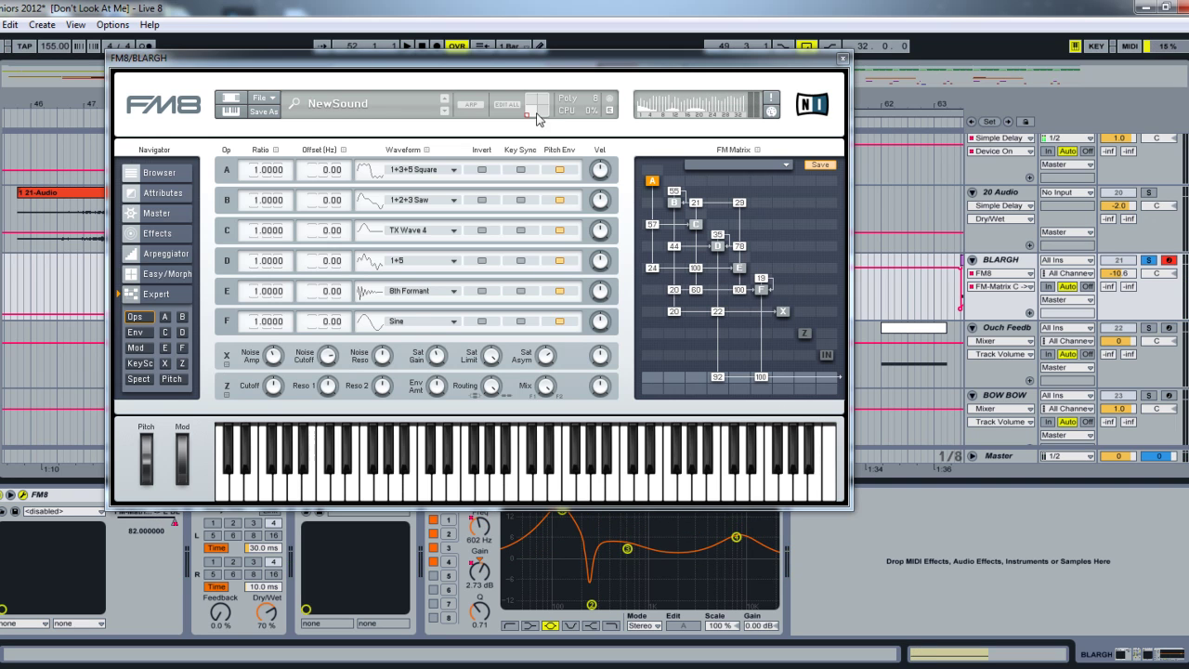
Close the FM8 window and examine the FM-Matrix C -> E automation breakpoints on the BLARGH track
{"action": "left_click_drag", "start_coordinate": [481, 67], "coordinate": [725, 53]}
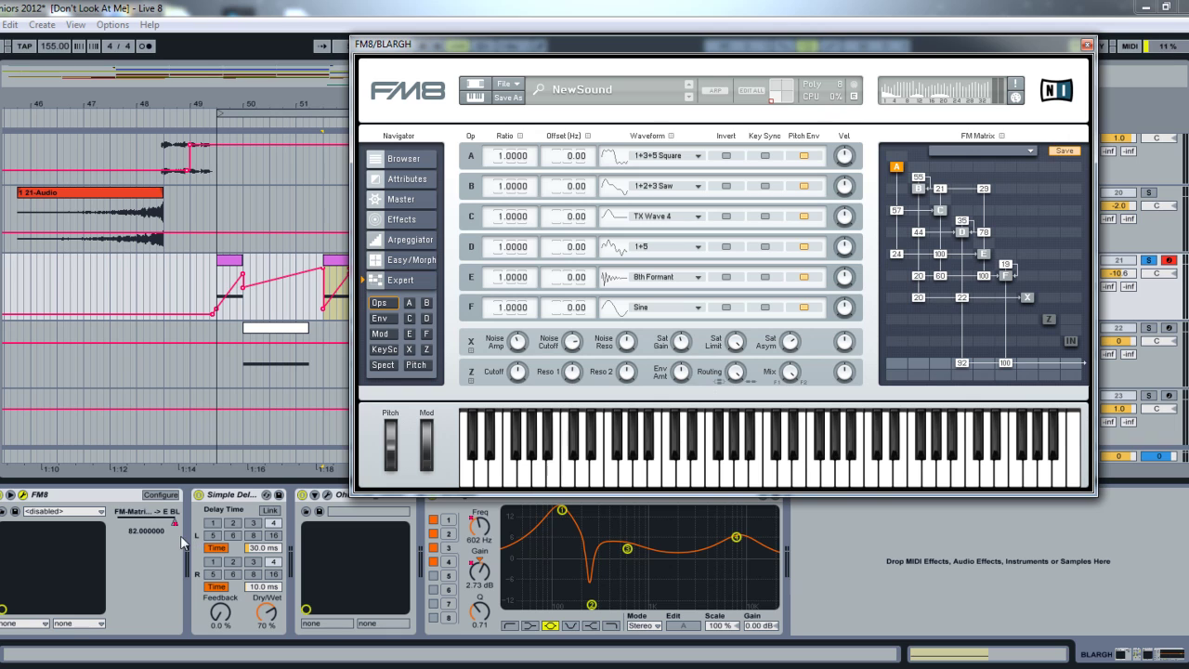
{"action": "left_click", "coordinate": [1087, 44]}
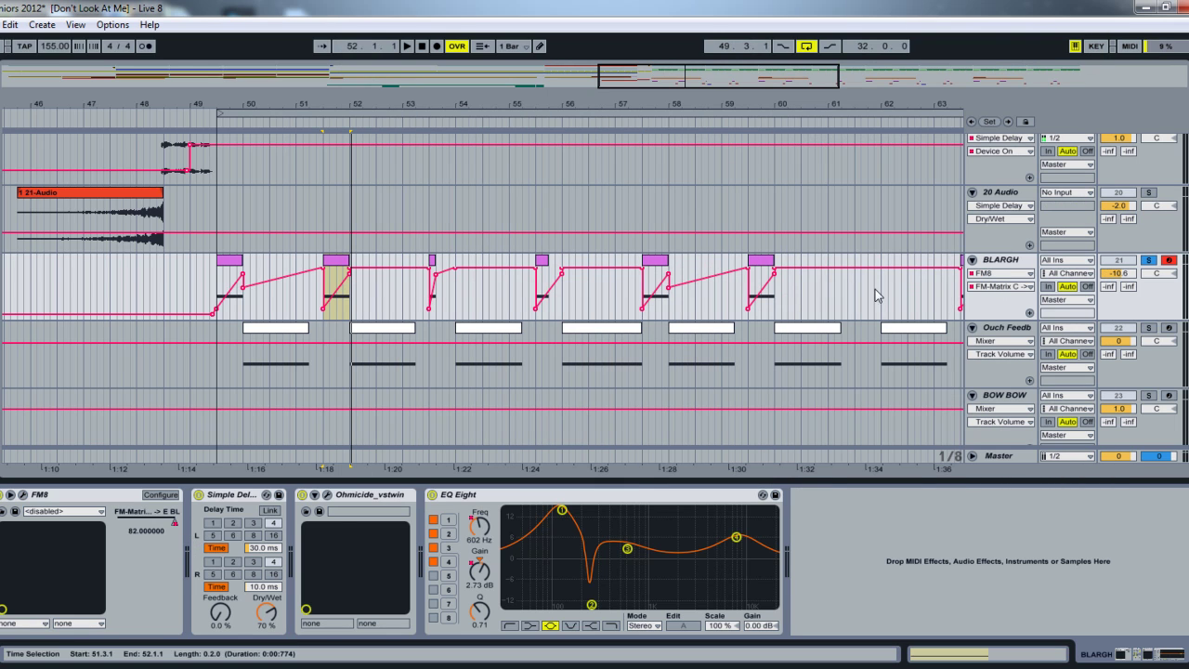
{"action": "left_click", "coordinate": [1000, 297]}
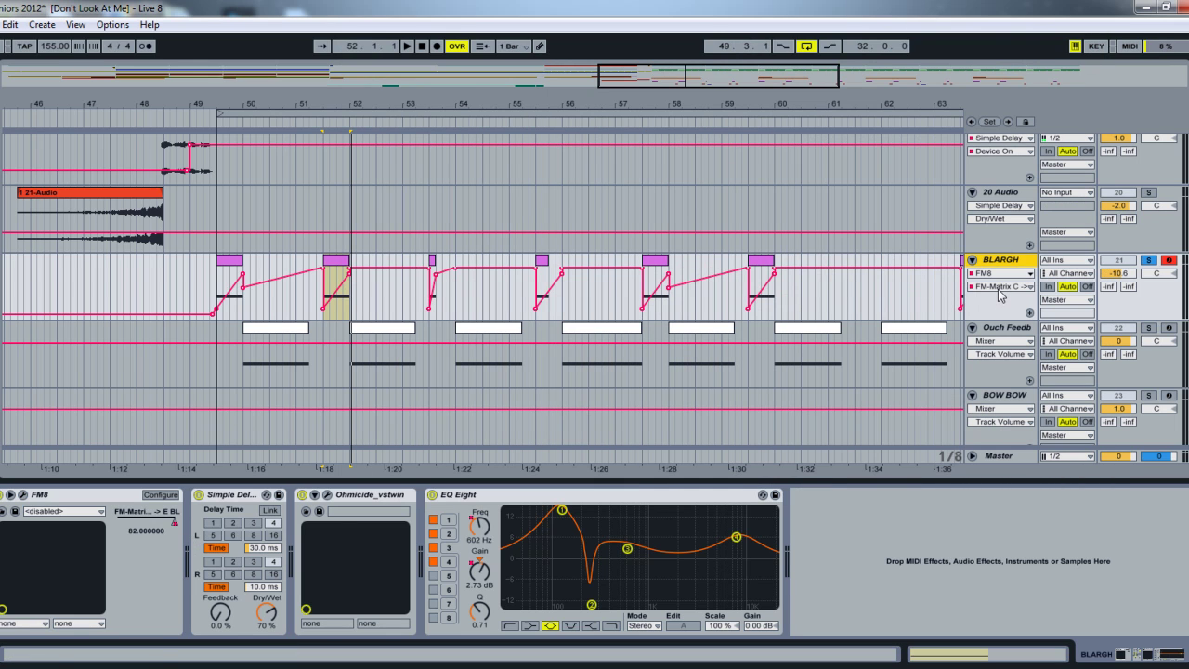
{"action": "mouse_move", "coordinate": [214, 316]}
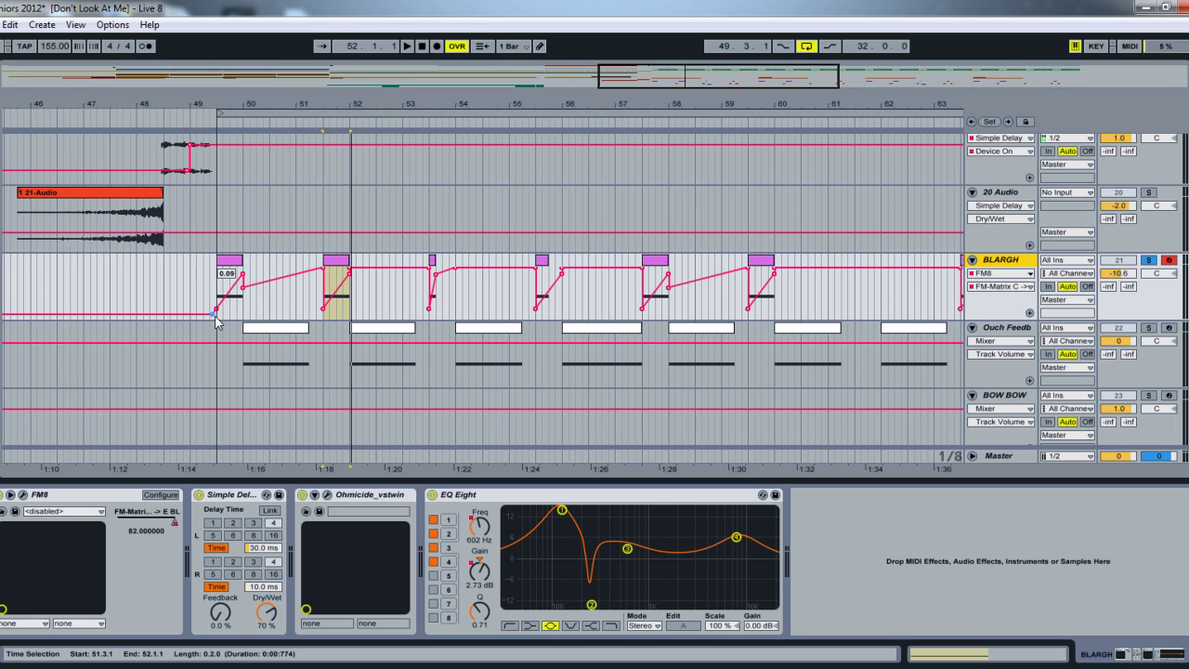
Play the BLARGH track from 49.3.1 and replay its first clip, selecting the range 49.3.1 to 50.1.1
{"action": "left_click", "coordinate": [216, 283]}
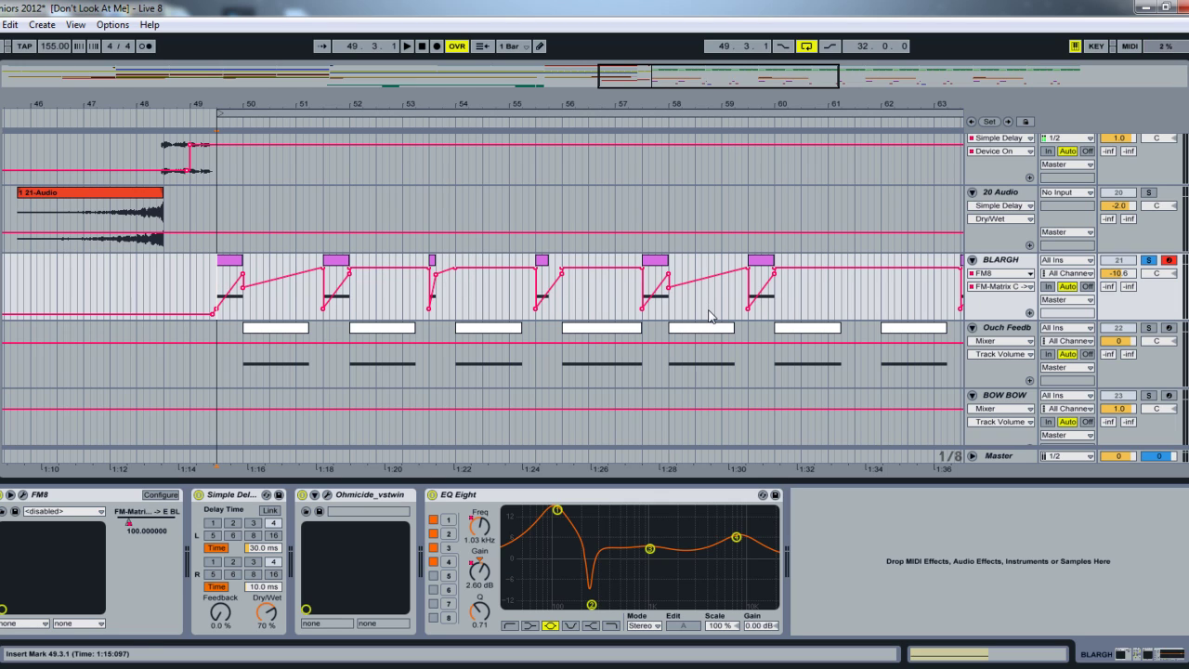
{"action": "key", "text": "space"}
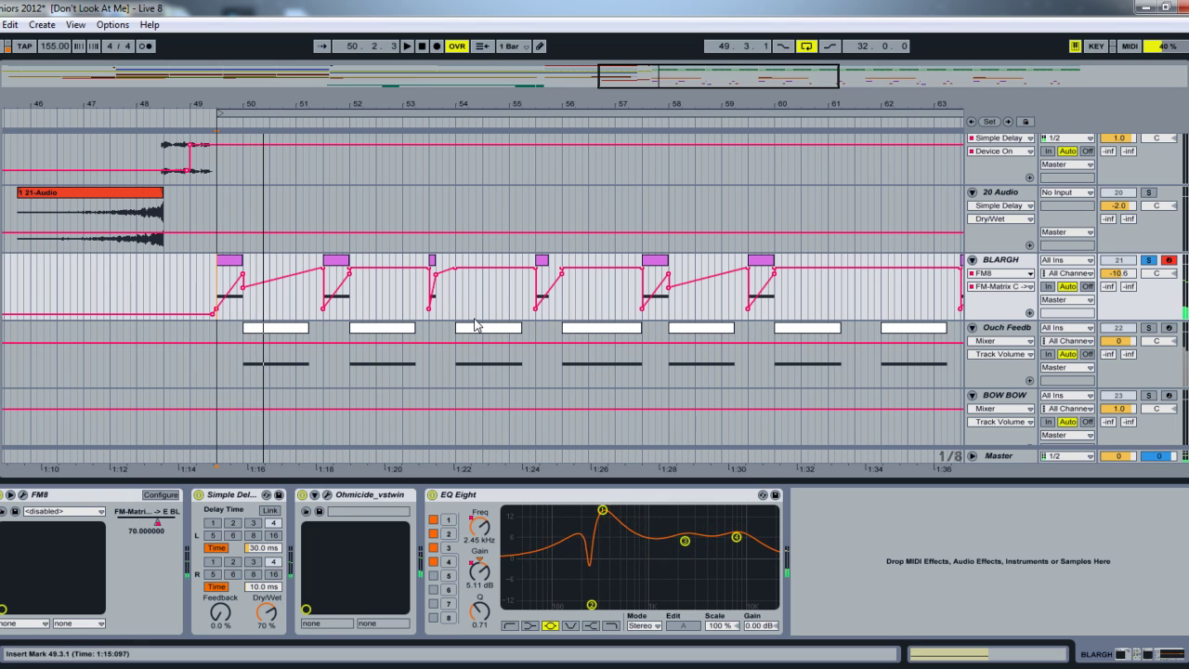
{"action": "key", "text": "space"}
{"action": "left_click_drag", "start_coordinate": [215, 290], "coordinate": [242, 290]}
{"action": "key", "text": "space"}
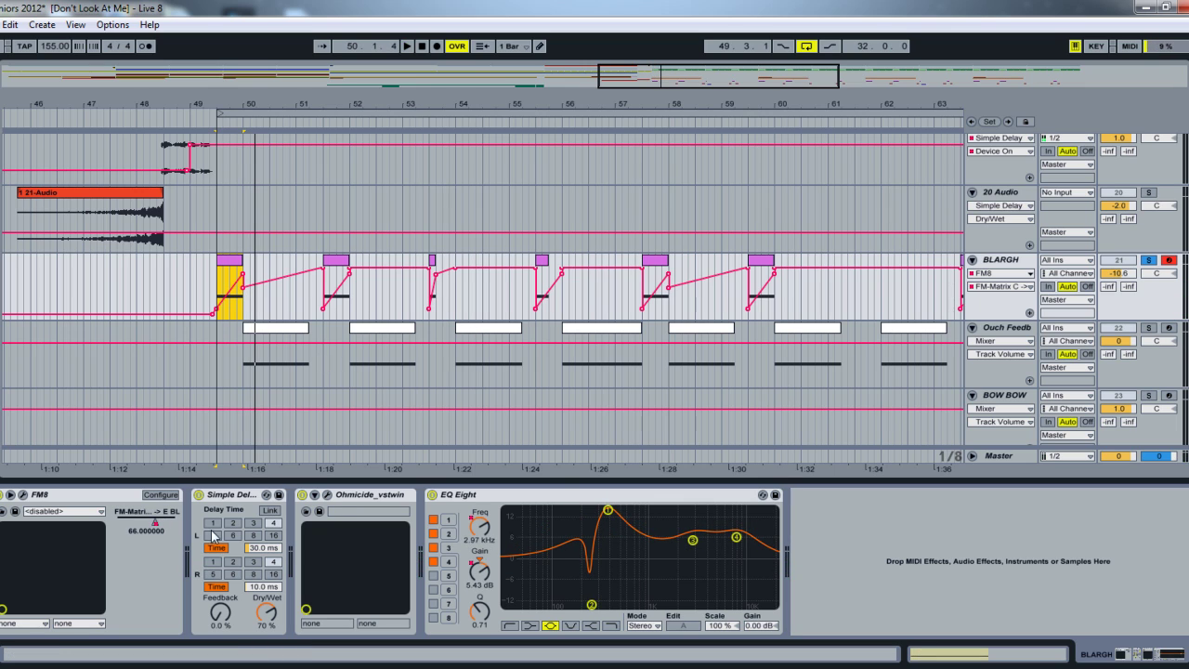
Trim the start of the first Ouch Feedb clip to 50.1.3 and reselect the first BLARGH clip
{"action": "left_click", "coordinate": [278, 358]}
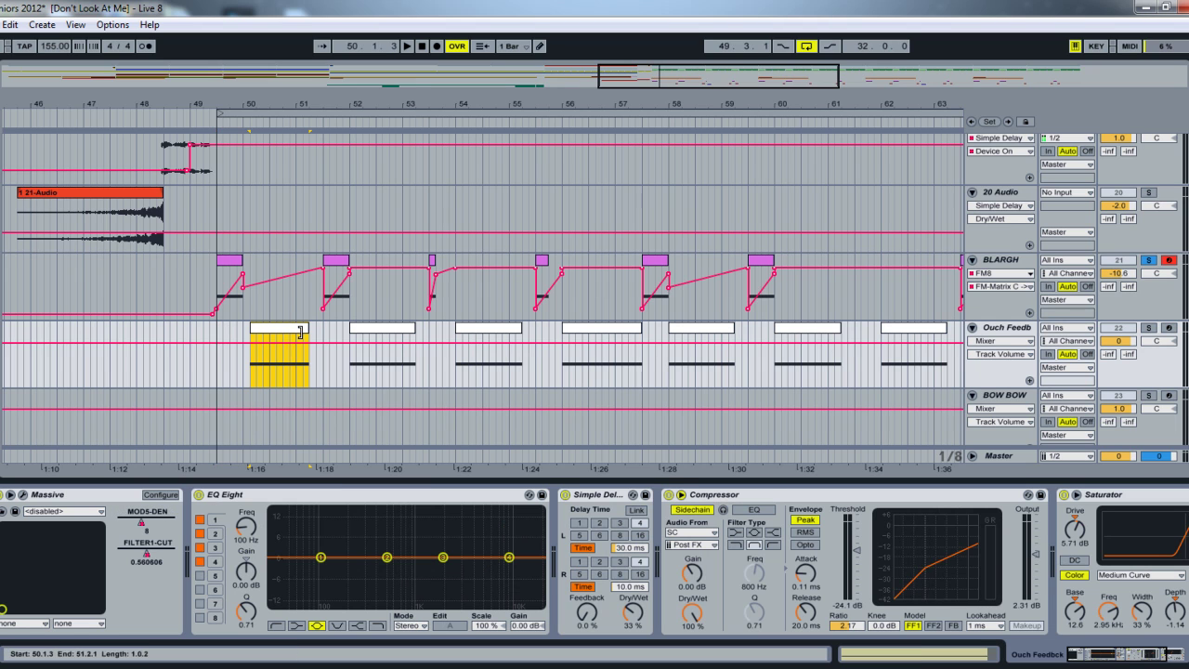
{"action": "left_click", "coordinate": [237, 283]}
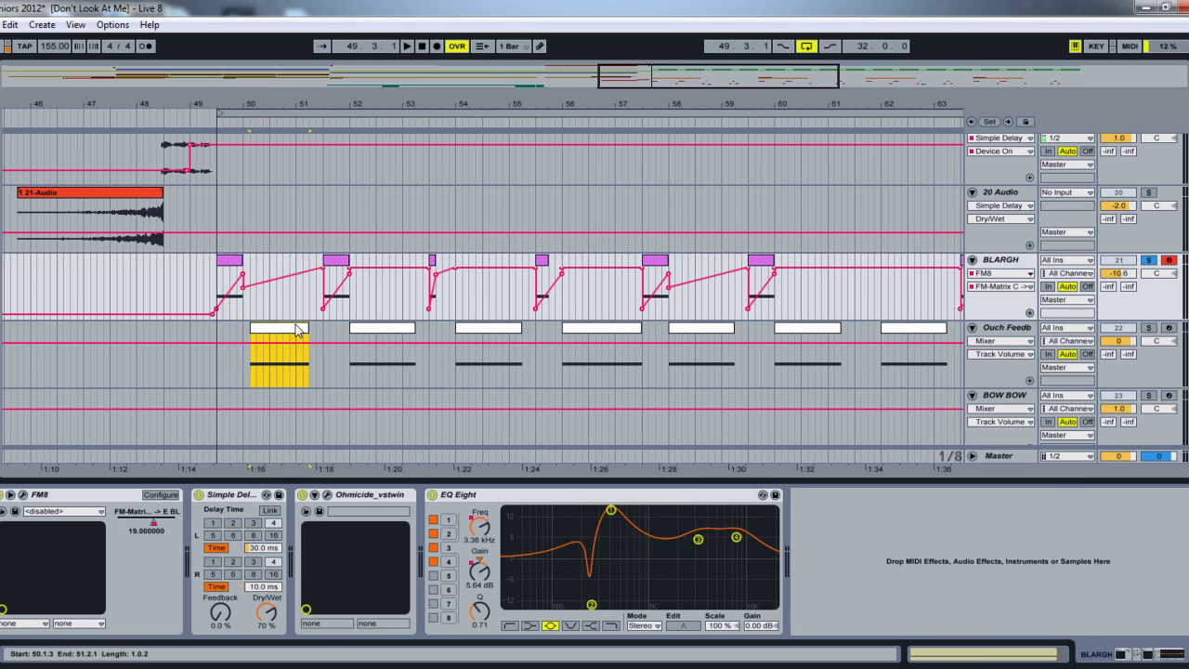
{"action": "left_click", "coordinate": [297, 336]}
{"action": "left_click", "coordinate": [257, 274]}
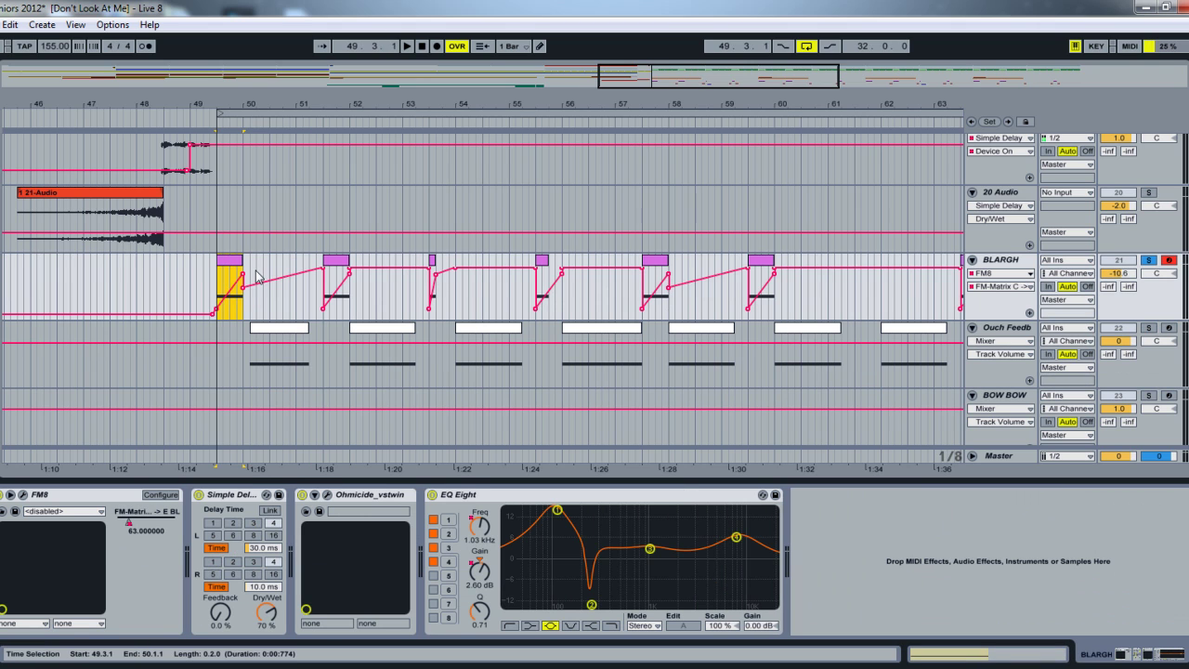
Toggle the Simple Delay's left channel delay mode and return it to Time
{"action": "left_click", "coordinate": [224, 495]}
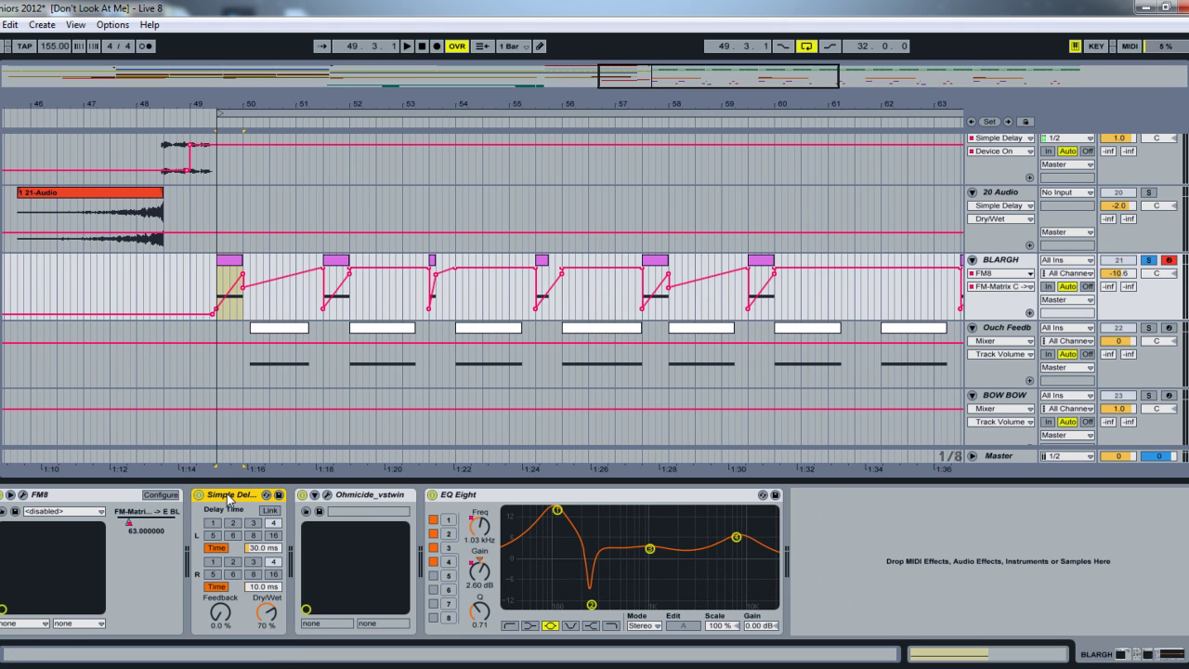
{"action": "left_click", "coordinate": [221, 548]}
{"action": "left_click", "coordinate": [221, 548]}
{"action": "double_click", "coordinate": [223, 549]}
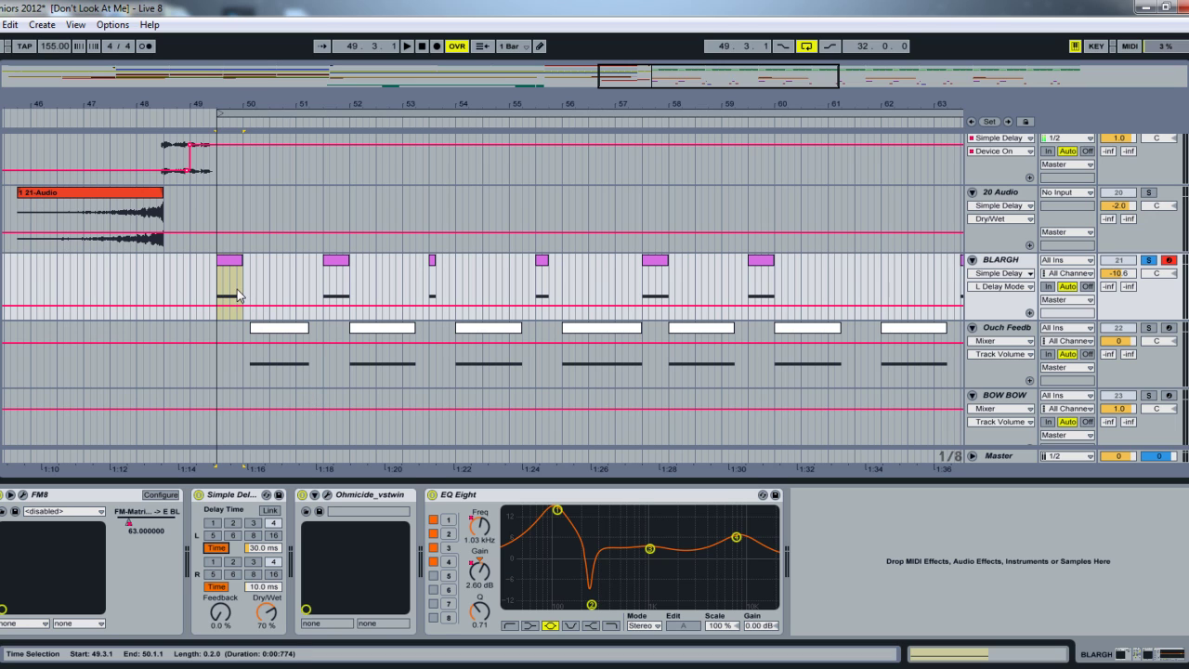
Compare the first BLARGH clip with the Simple Delay off and on, leaving the delay enabled and selected
{"action": "key", "text": "space"}
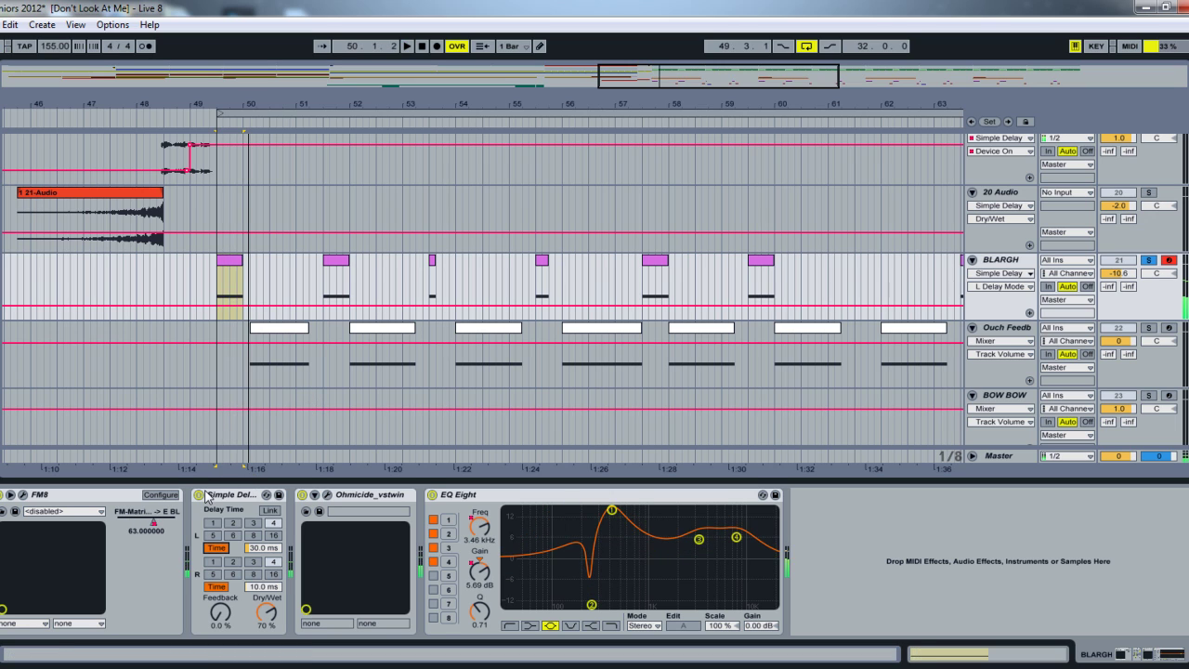
{"action": "left_click", "coordinate": [199, 495]}
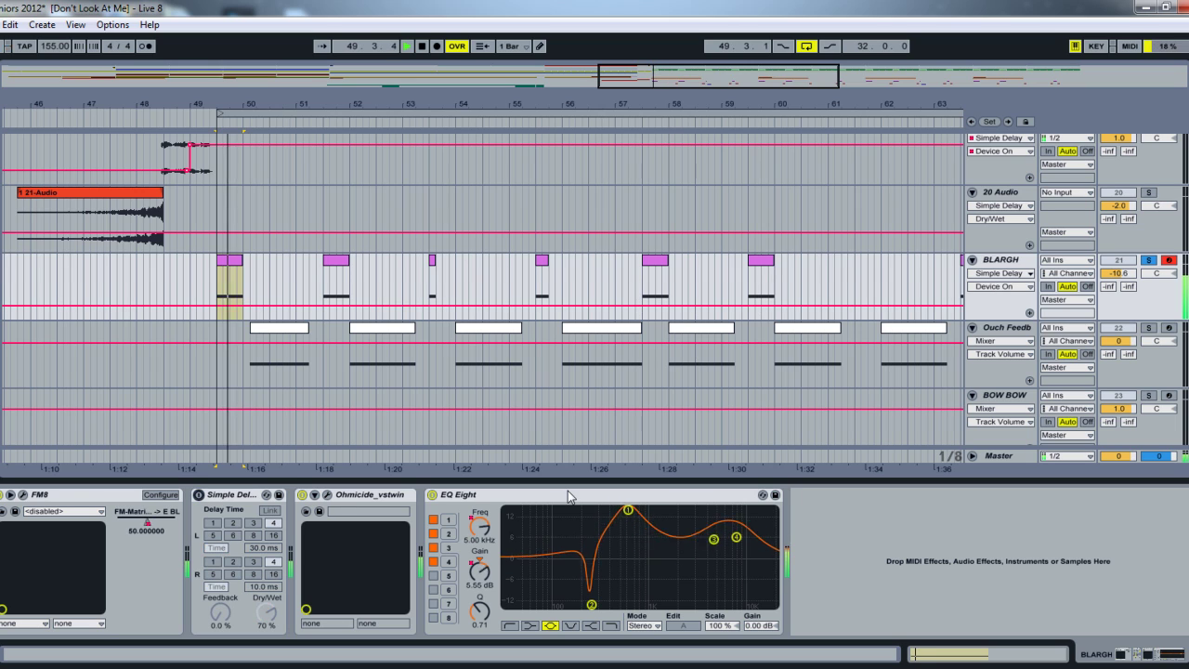
{"action": "left_click", "coordinate": [198, 495]}
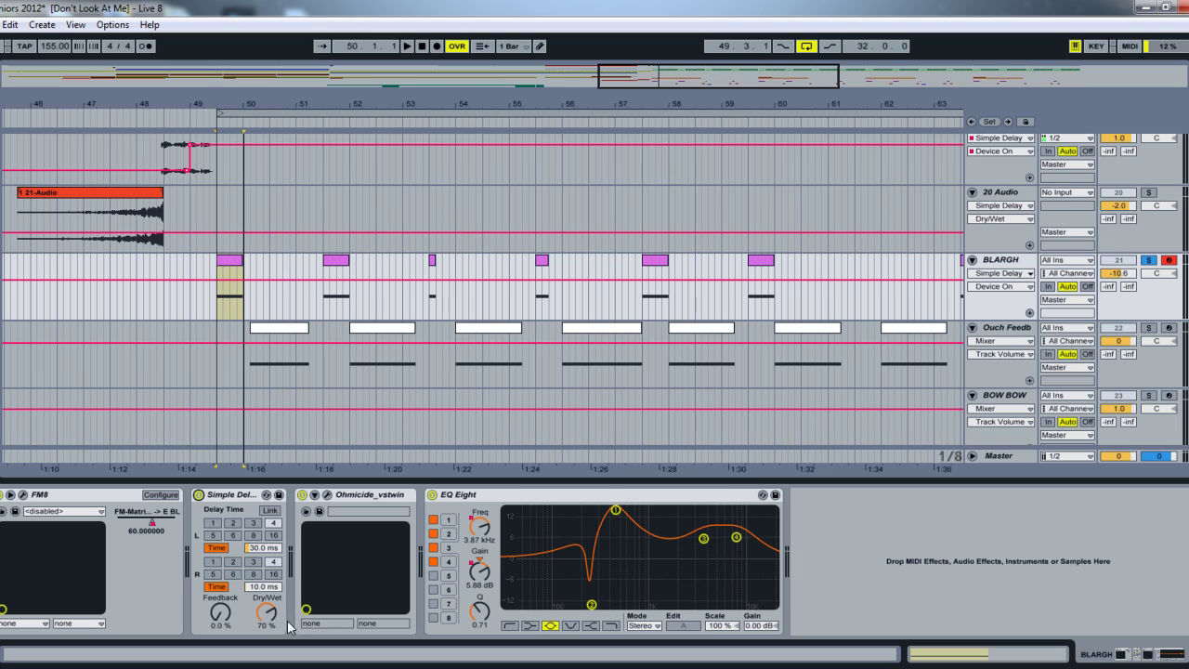
{"action": "left_click", "coordinate": [199, 496]}
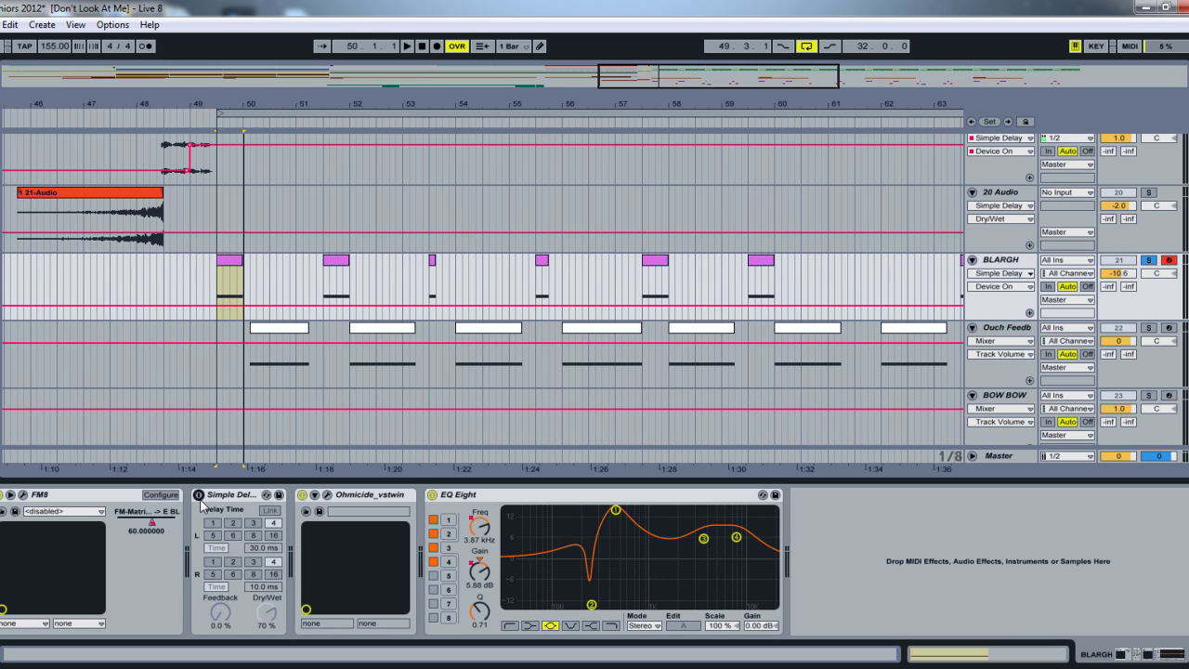
{"action": "left_click", "coordinate": [199, 496]}
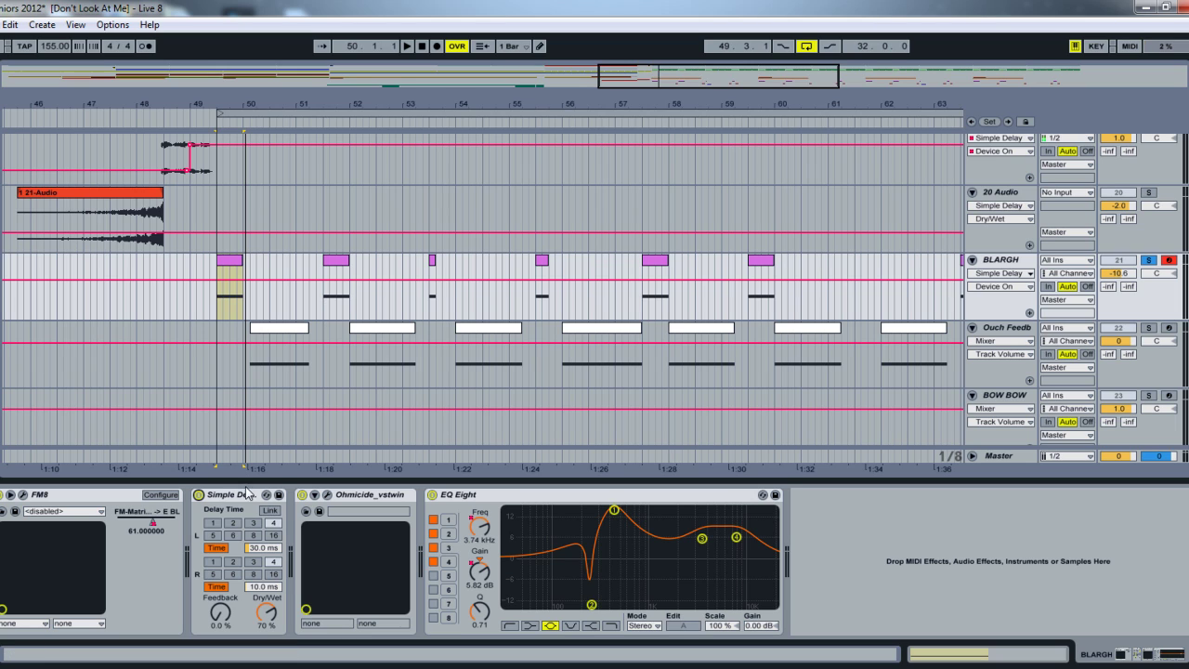
{"action": "left_click", "coordinate": [244, 495]}
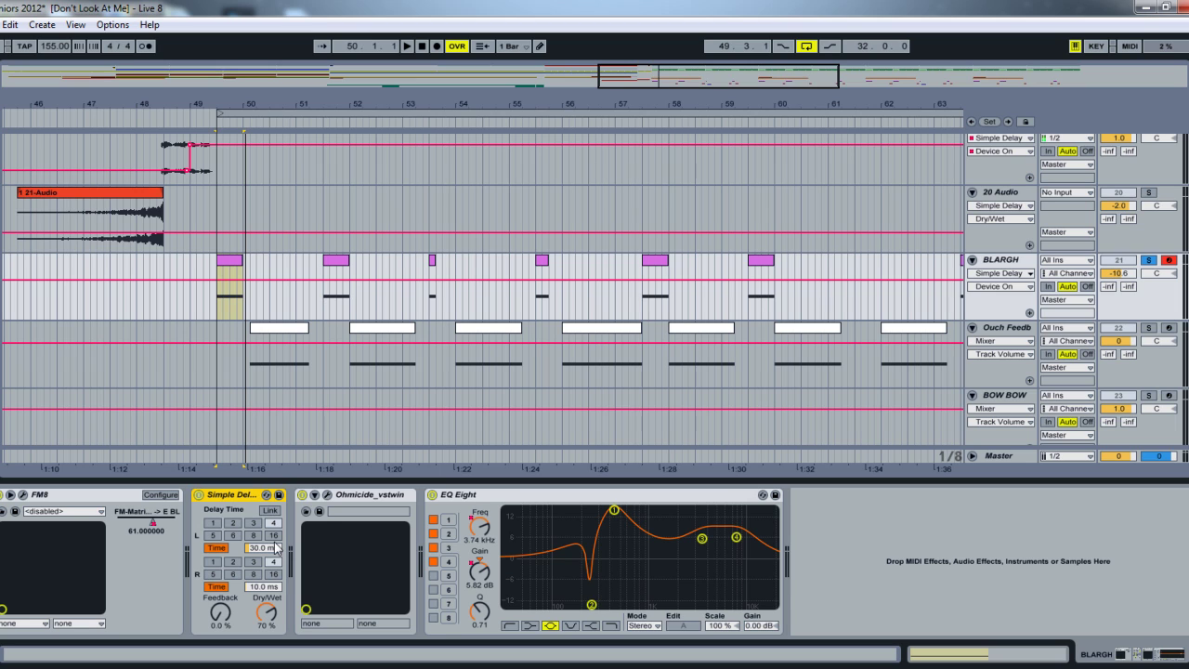
Open the Ohmicide distortion plug-in and check the Shape settings of Band 1 and Band 2
{"action": "left_click", "coordinate": [359, 497]}
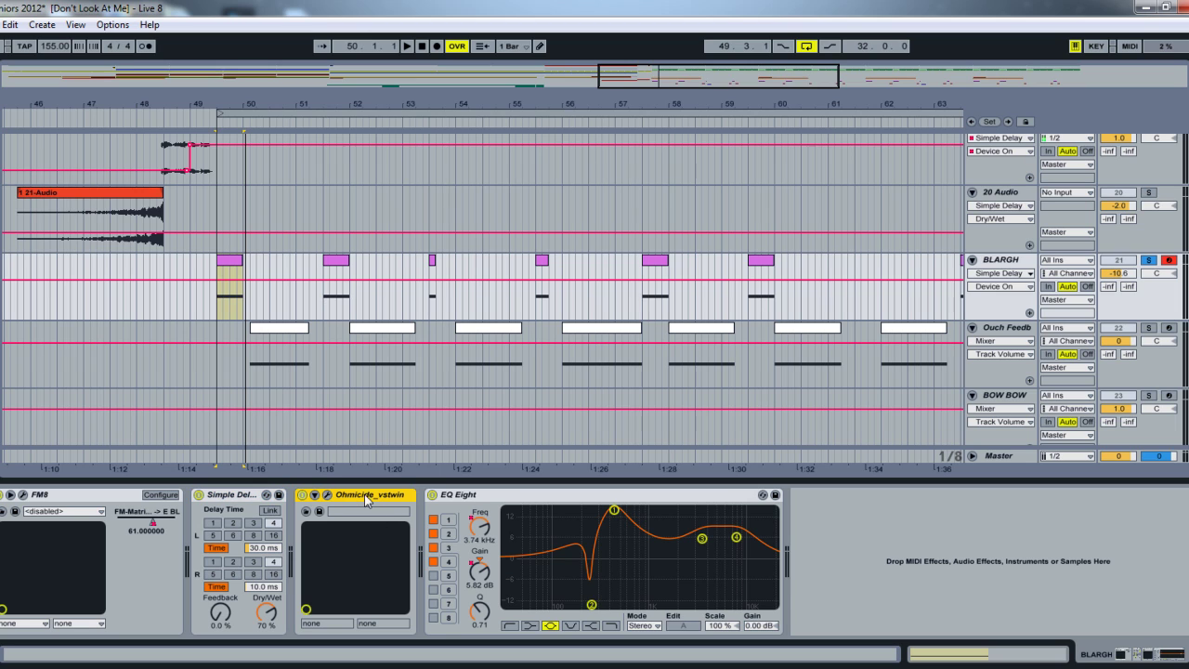
{"action": "left_click", "coordinate": [327, 494]}
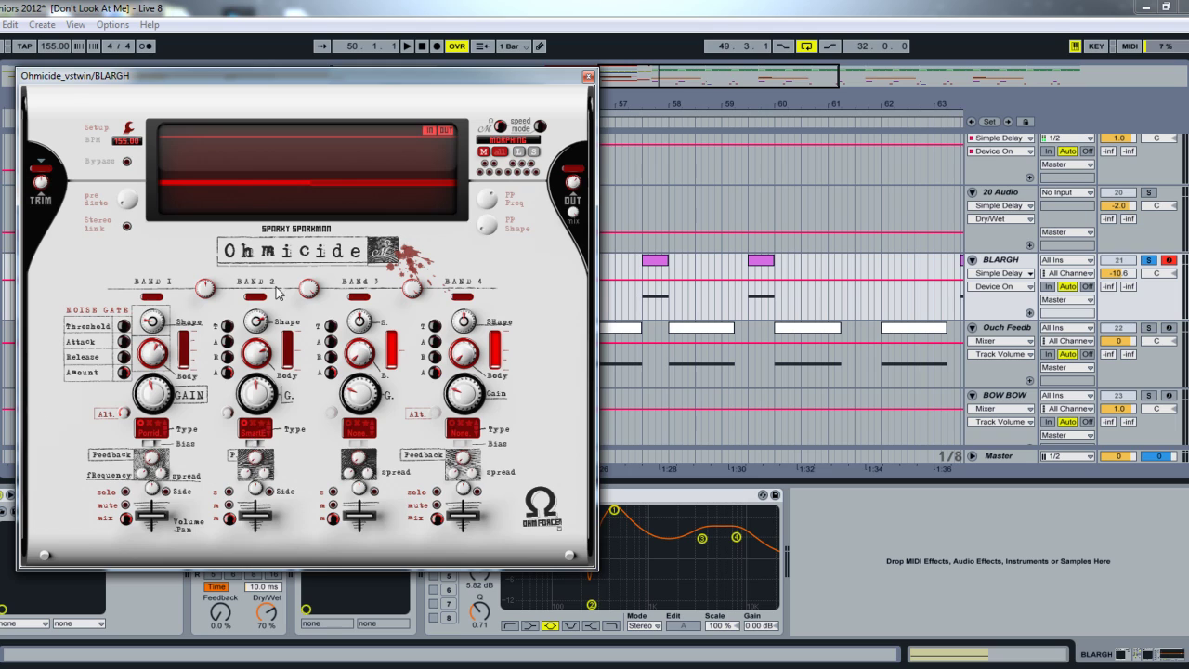
{"action": "left_click", "coordinate": [152, 321]}
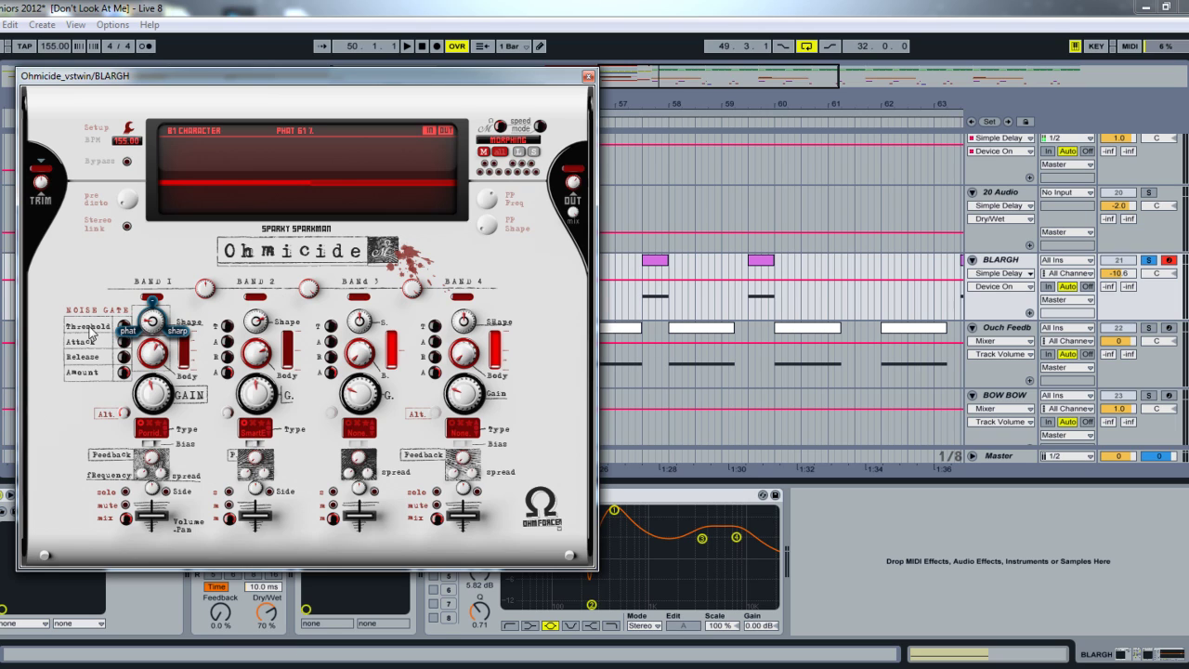
{"action": "left_click", "coordinate": [256, 320]}
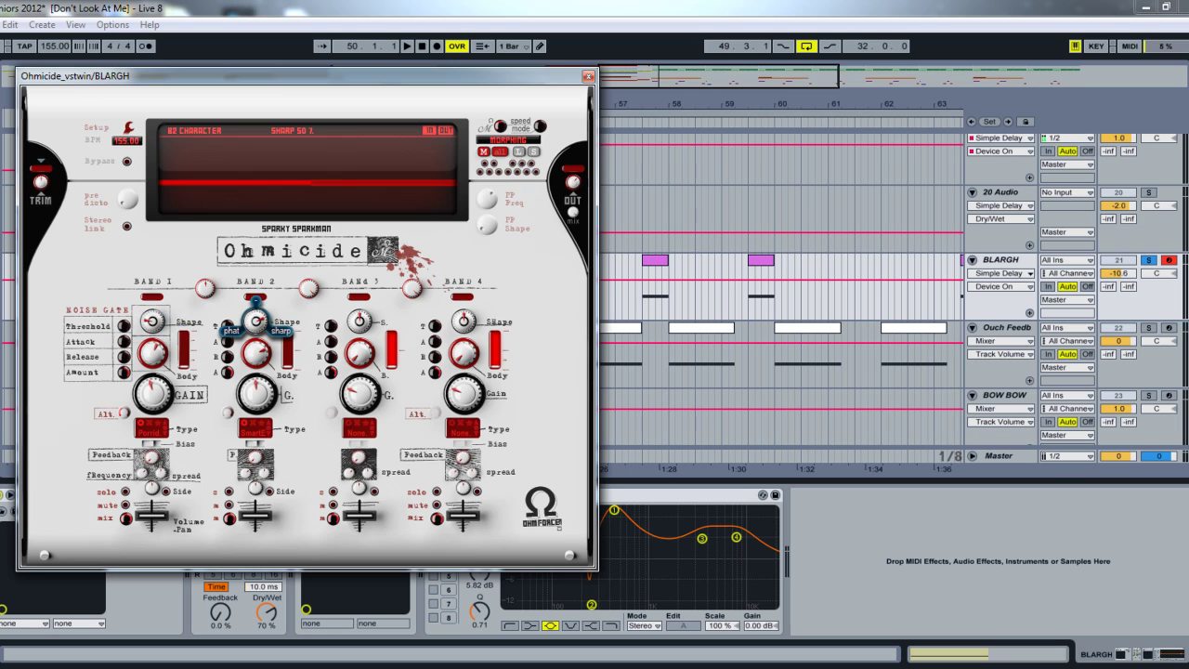
Set Ohmicide's Band 1 Shape to Phat 60 % and access that band's distortion type
{"action": "left_click", "coordinate": [153, 321]}
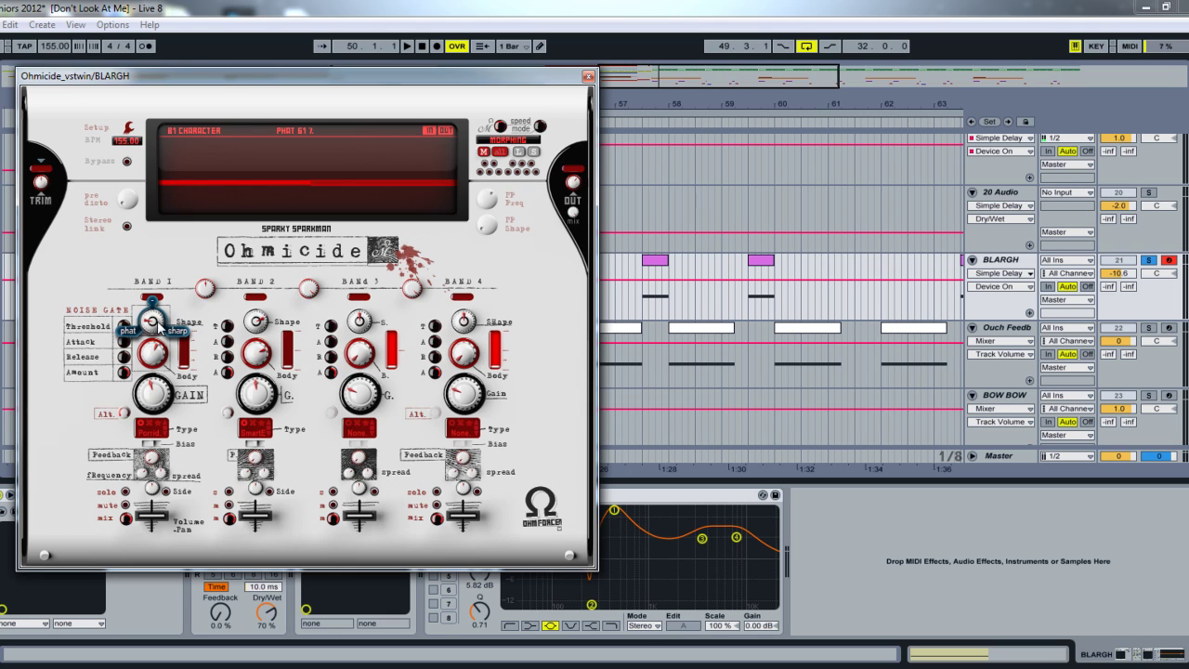
{"action": "left_click_drag", "start_coordinate": [152, 321], "coordinate": [152, 320]}
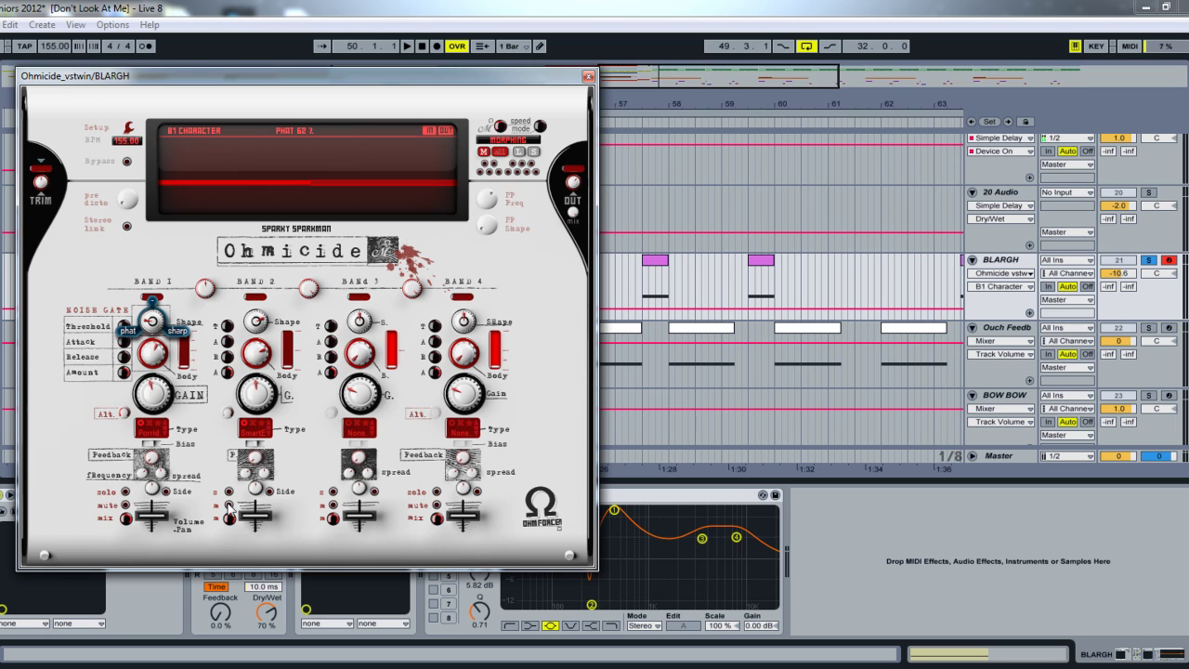
{"action": "left_click", "coordinate": [165, 429]}
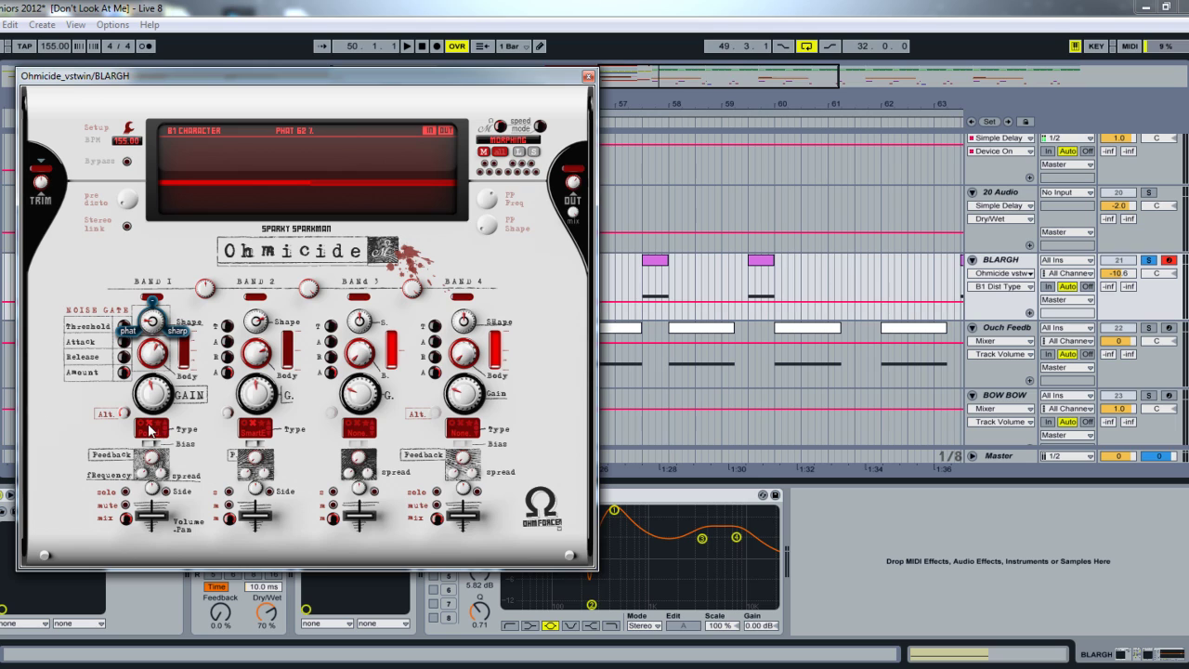
Access Band 2's distortion type in Ohmicide and close the plug-in window
{"action": "left_click", "coordinate": [249, 429]}
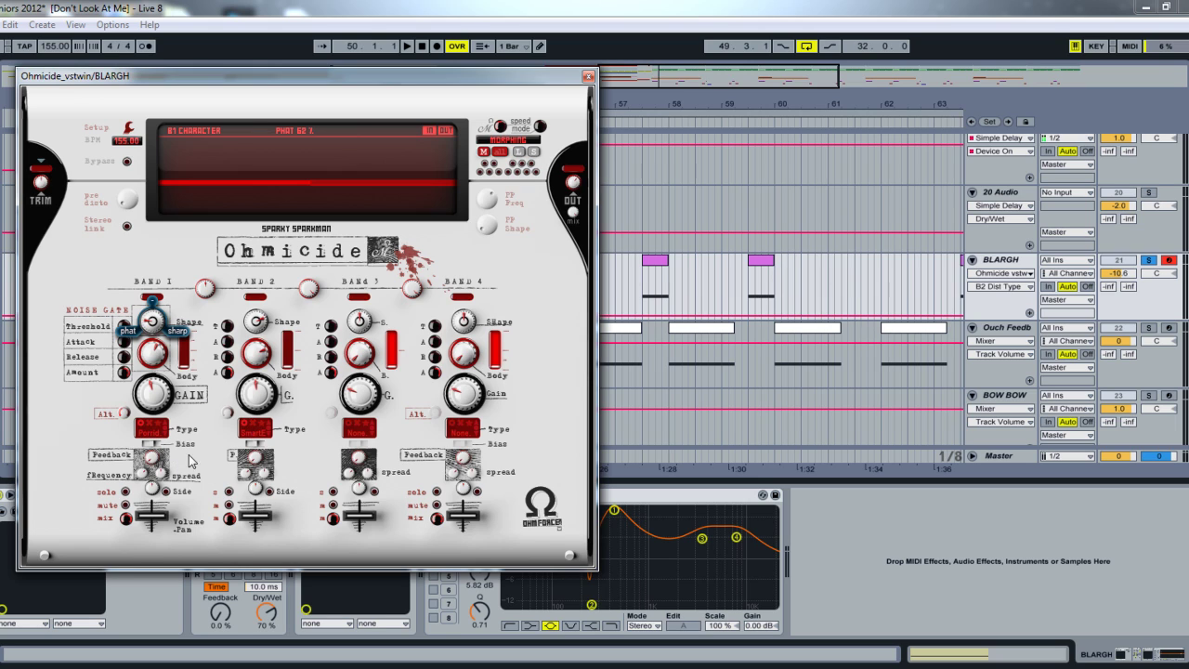
{"action": "left_click", "coordinate": [587, 79]}
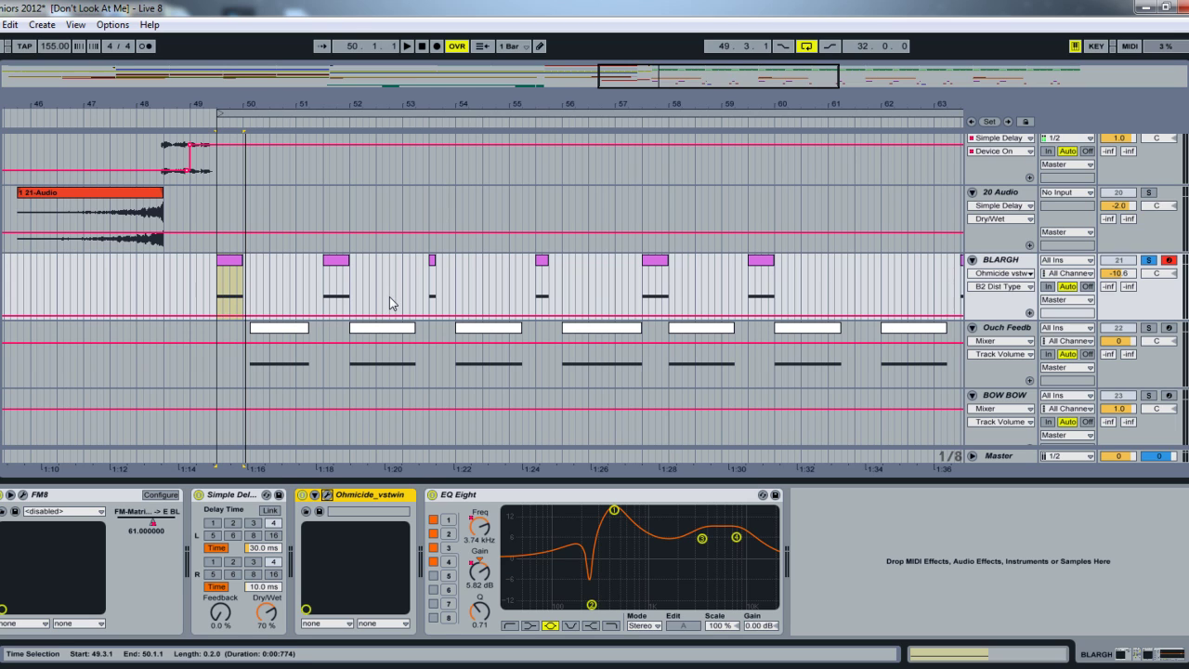
Compare the first BLARGH clip with Ohmicide off and on, leaving the distortion enabled
{"action": "left_click", "coordinate": [301, 495]}
{"action": "key", "text": "space"}
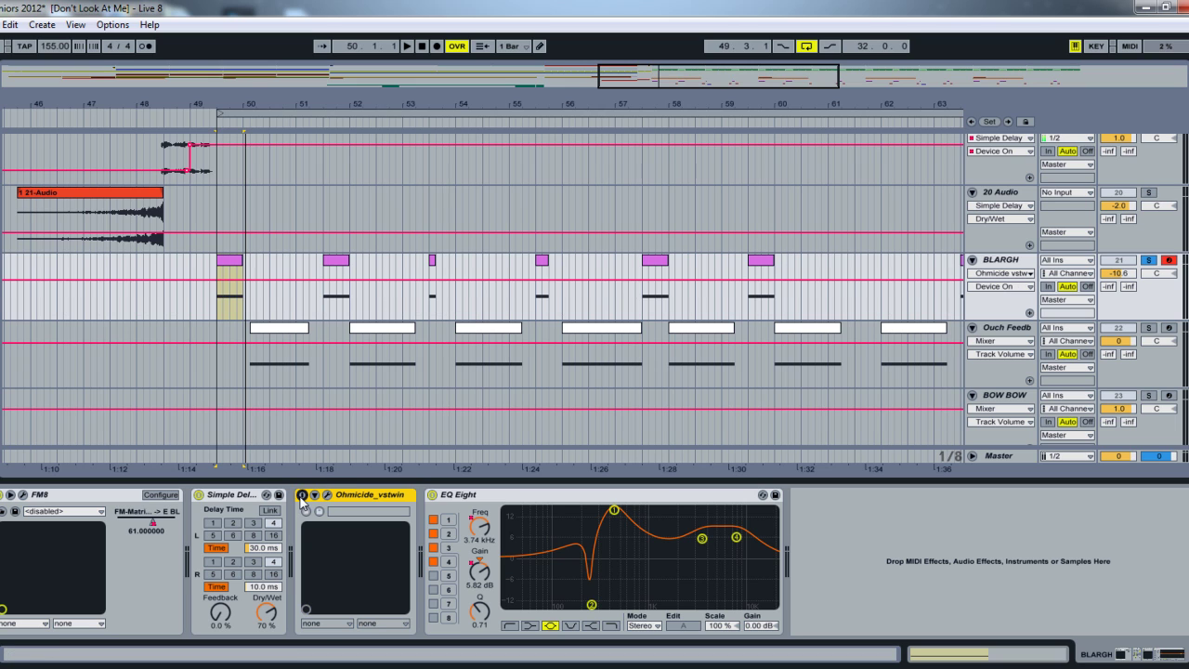
{"action": "key", "text": "space"}
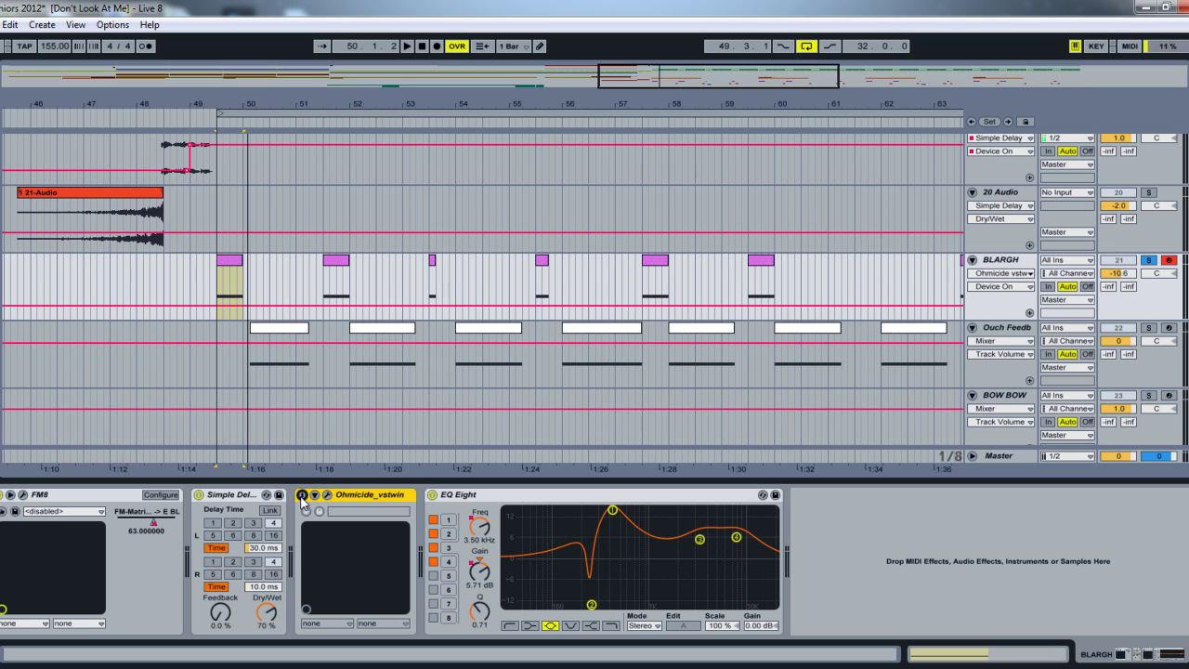
{"action": "left_click", "coordinate": [301, 495]}
{"action": "key", "text": "space"}
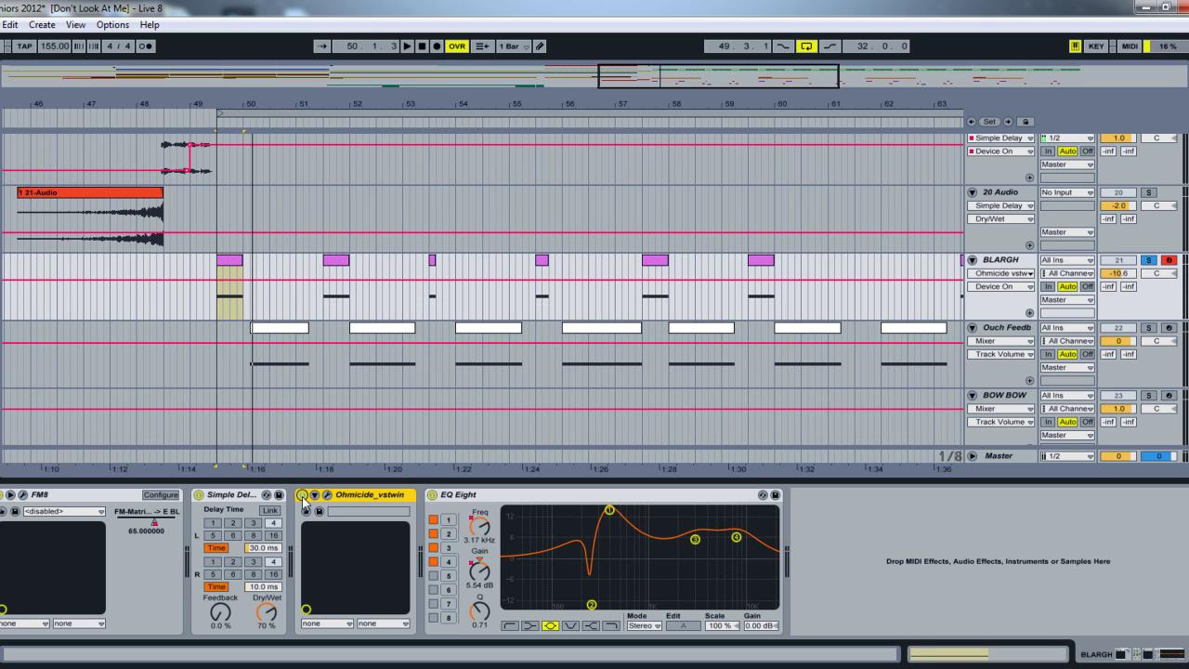
Select EQ Eight and play the BLARGH track through its second clip to watch the moving EQ curve
{"action": "left_click", "coordinate": [510, 500]}
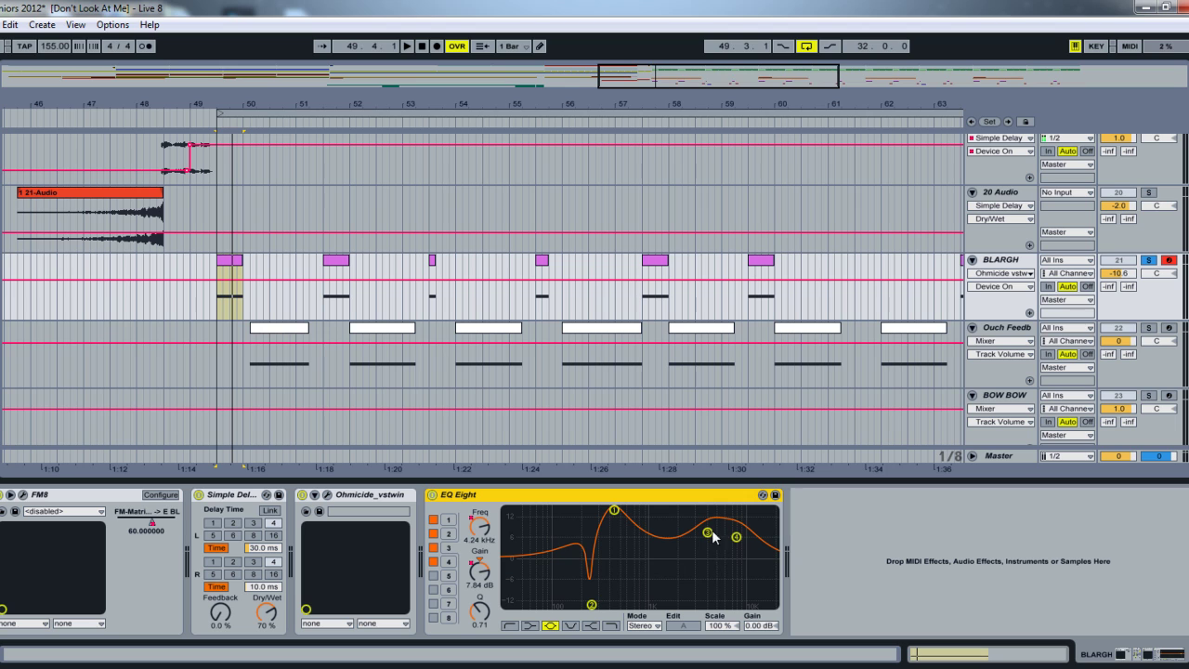
{"action": "key", "text": "space"}
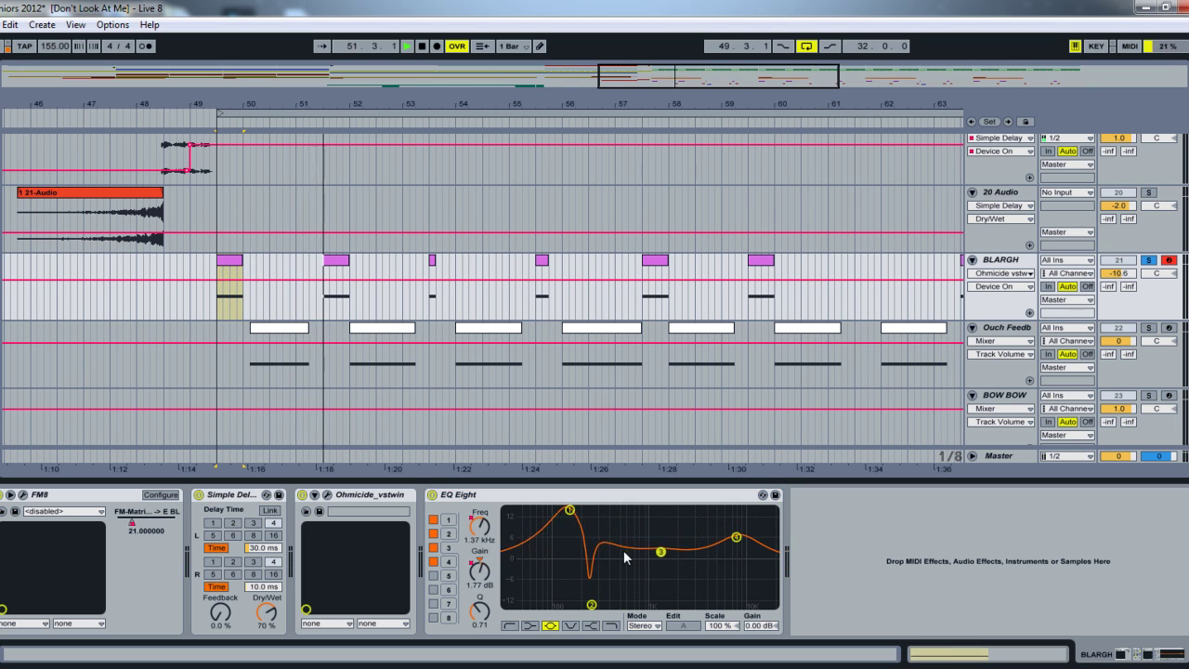
{"action": "key", "text": "space"}
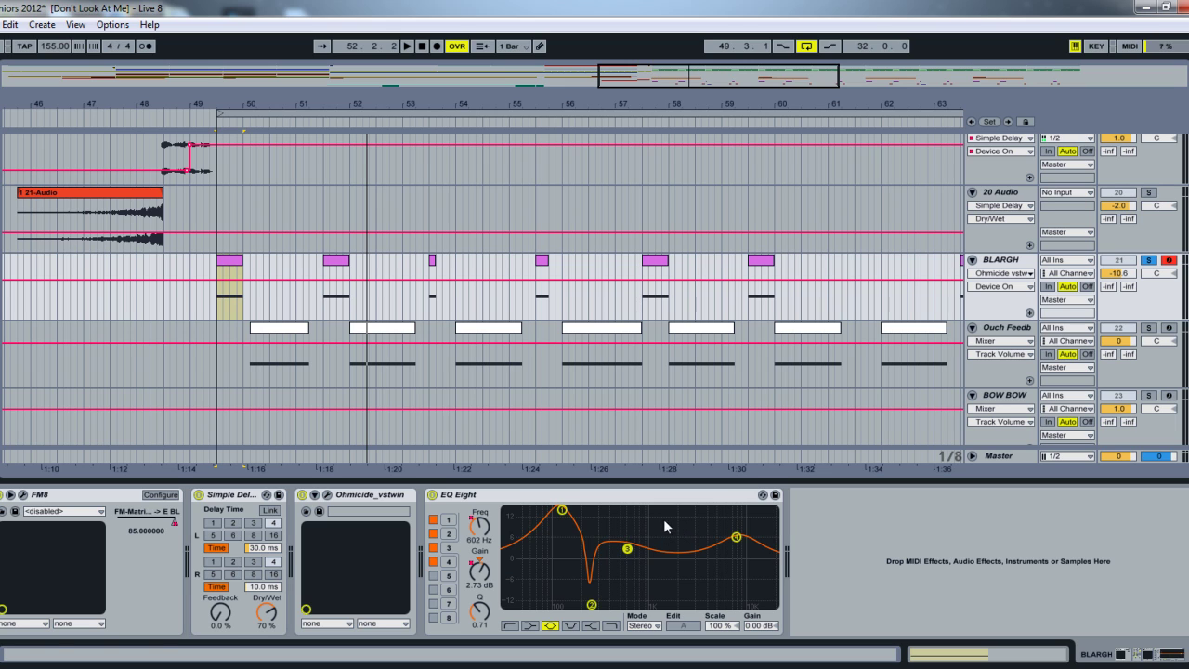
Show the BLARGH track's FM8 FM-Matrix automation, followed by EQ Eight's 1 Frequency A automation
{"action": "left_click", "coordinate": [1016, 273]}
{"action": "left_click", "coordinate": [1015, 296]}
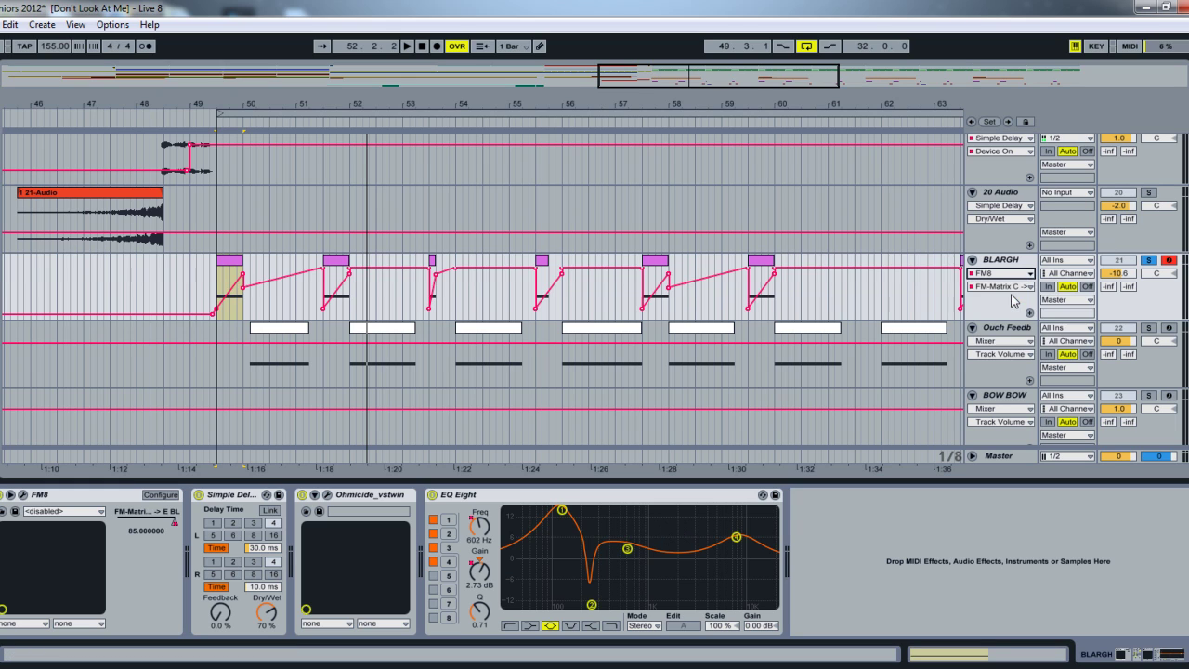
{"action": "left_click", "coordinate": [1017, 273]}
{"action": "left_click", "coordinate": [1004, 334]}
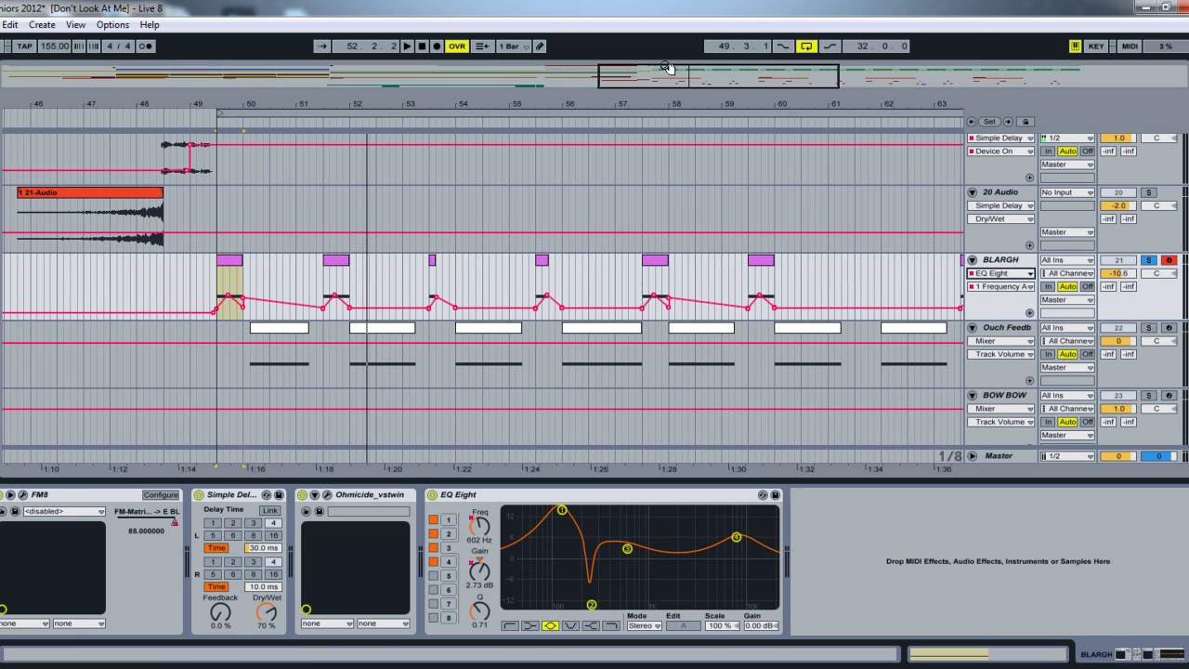
Step through the first BLARGH clip at 49.3.1, 49.4.1 and 49.4.3 to examine how band 1's frequency automation moves the EQ curve
{"action": "left_click_drag", "start_coordinate": [126, 104], "coordinate": [127, 140]}
{"action": "left_click_drag", "start_coordinate": [342, 104], "coordinate": [413, 104]}
{"action": "left_click_drag", "start_coordinate": [380, 296], "coordinate": [380, 294]}
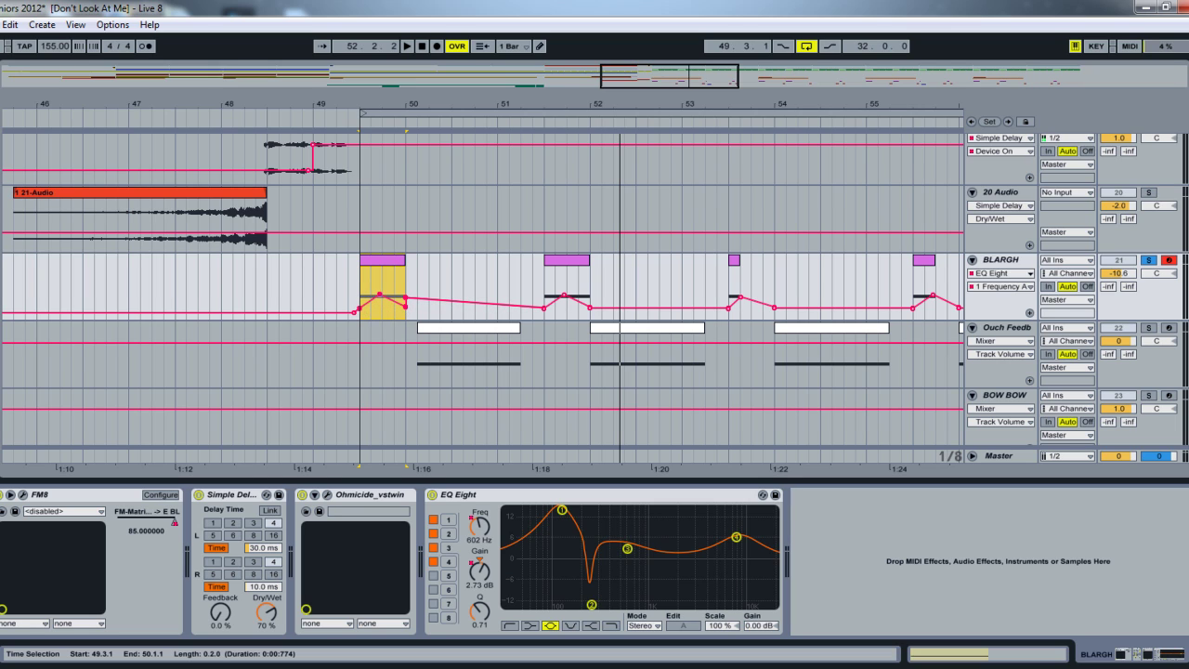
{"action": "left_click", "coordinate": [380, 288]}
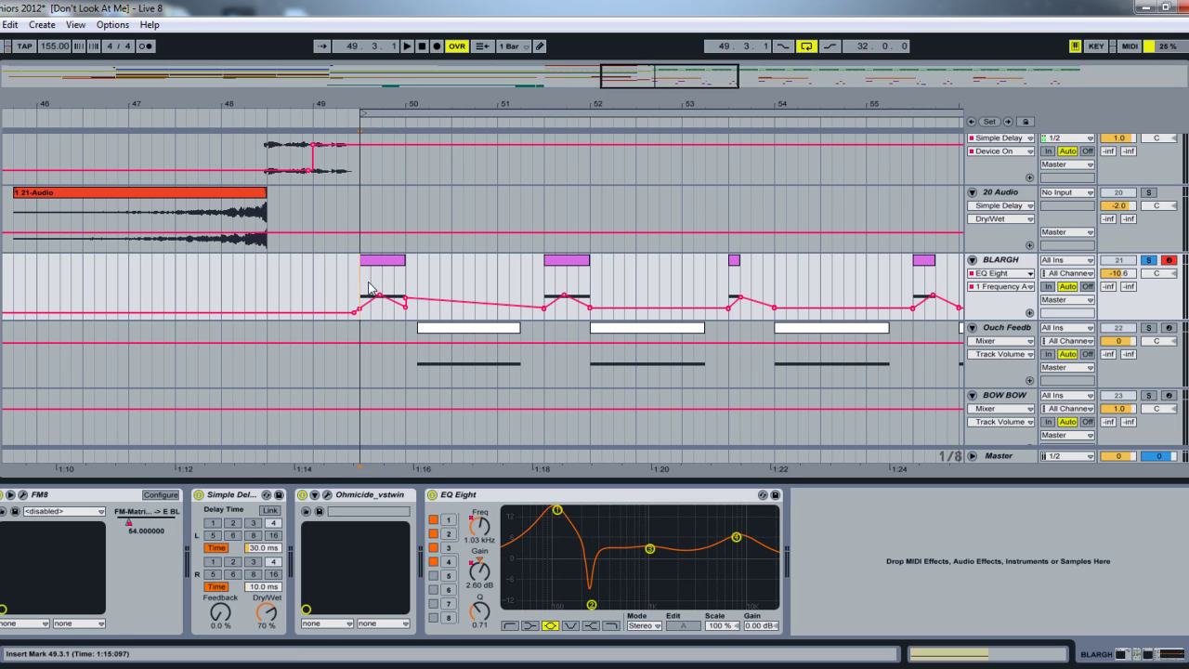
{"action": "left_click", "coordinate": [365, 284]}
{"action": "left_click", "coordinate": [376, 285]}
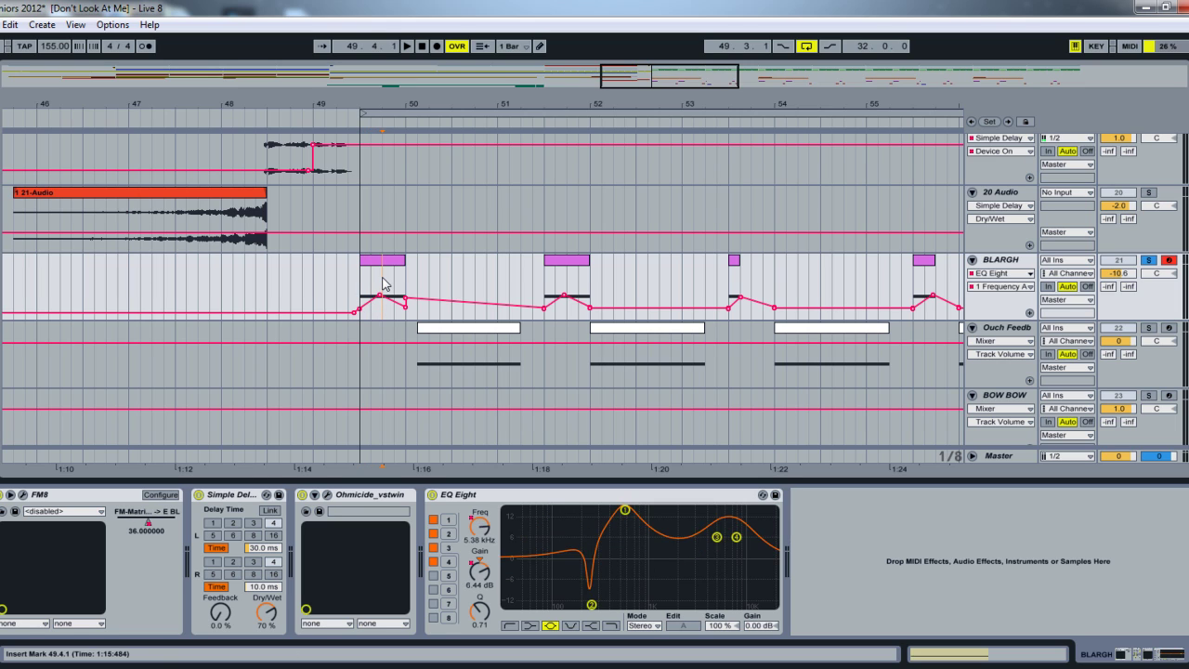
{"action": "left_click", "coordinate": [394, 283]}
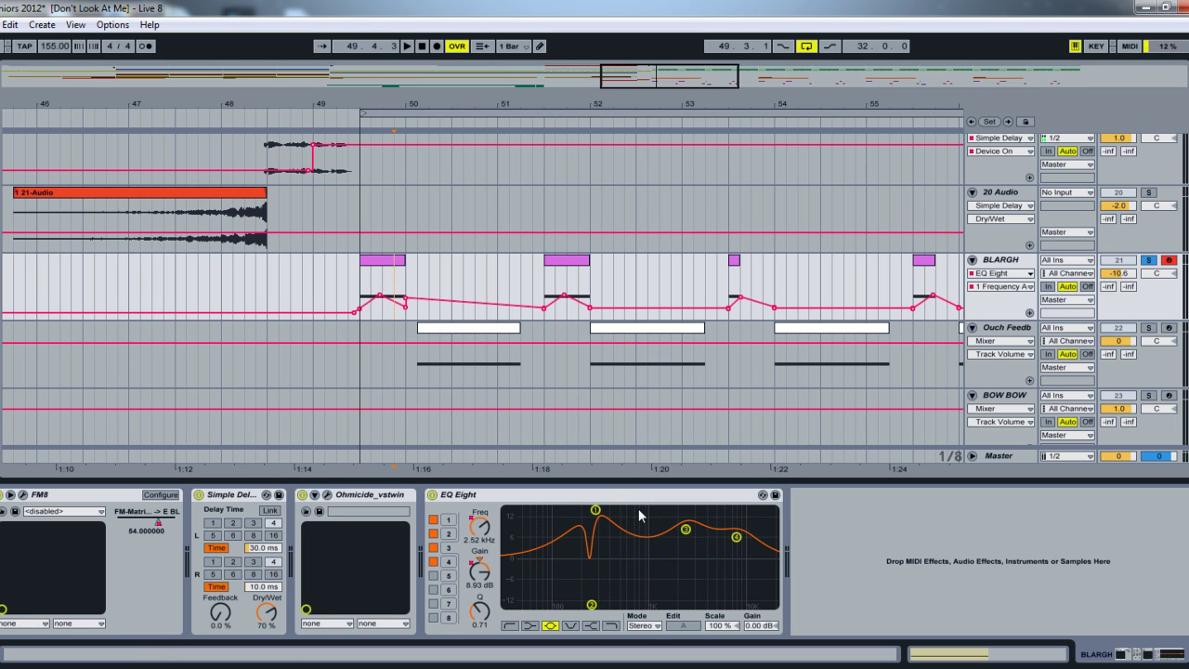
Show EQ Eight's 3 Frequency A automation and step repeatedly through the first BLARGH clip to examine band 3's movement
{"action": "left_click", "coordinate": [1003, 287]}
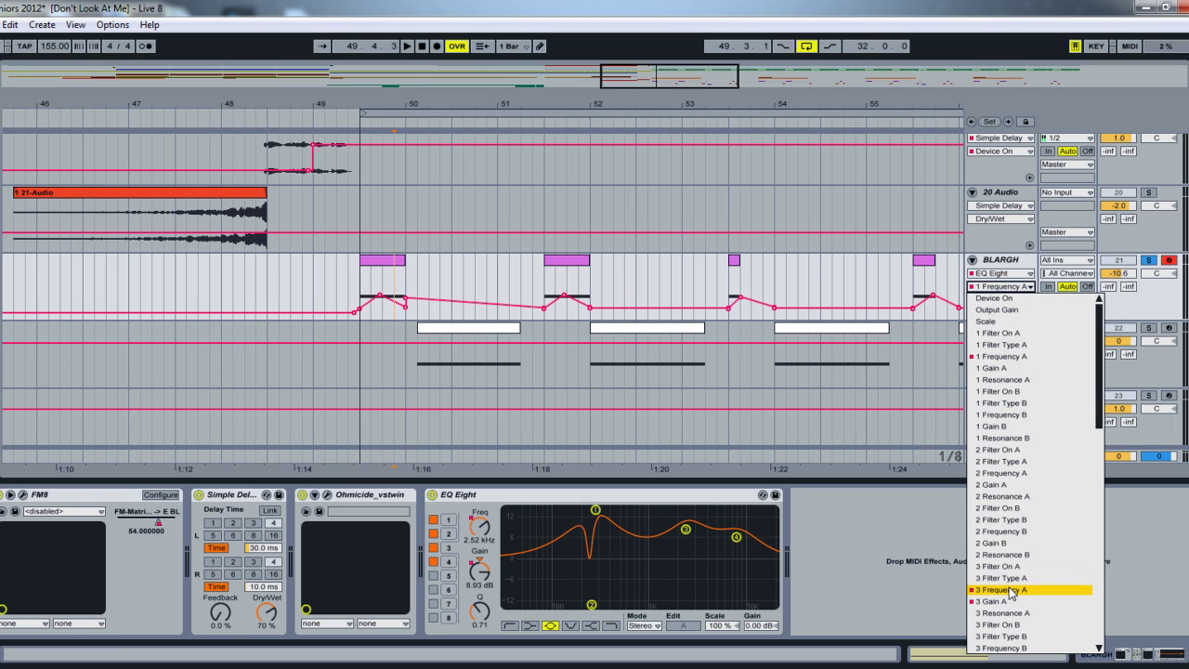
{"action": "left_click", "coordinate": [1010, 590]}
{"action": "left_click_drag", "start_coordinate": [381, 306], "coordinate": [400, 323]}
{"action": "left_click", "coordinate": [385, 324]}
{"action": "left_click", "coordinate": [356, 317]}
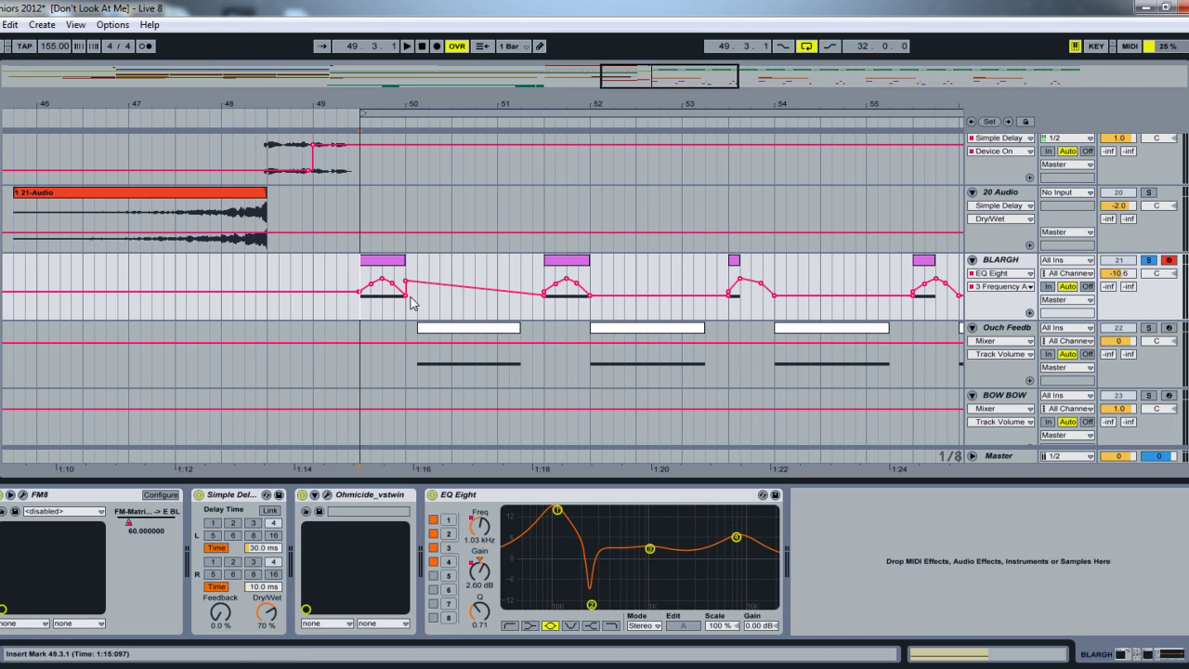
{"action": "left_click", "coordinate": [367, 315]}
{"action": "left_click", "coordinate": [399, 311]}
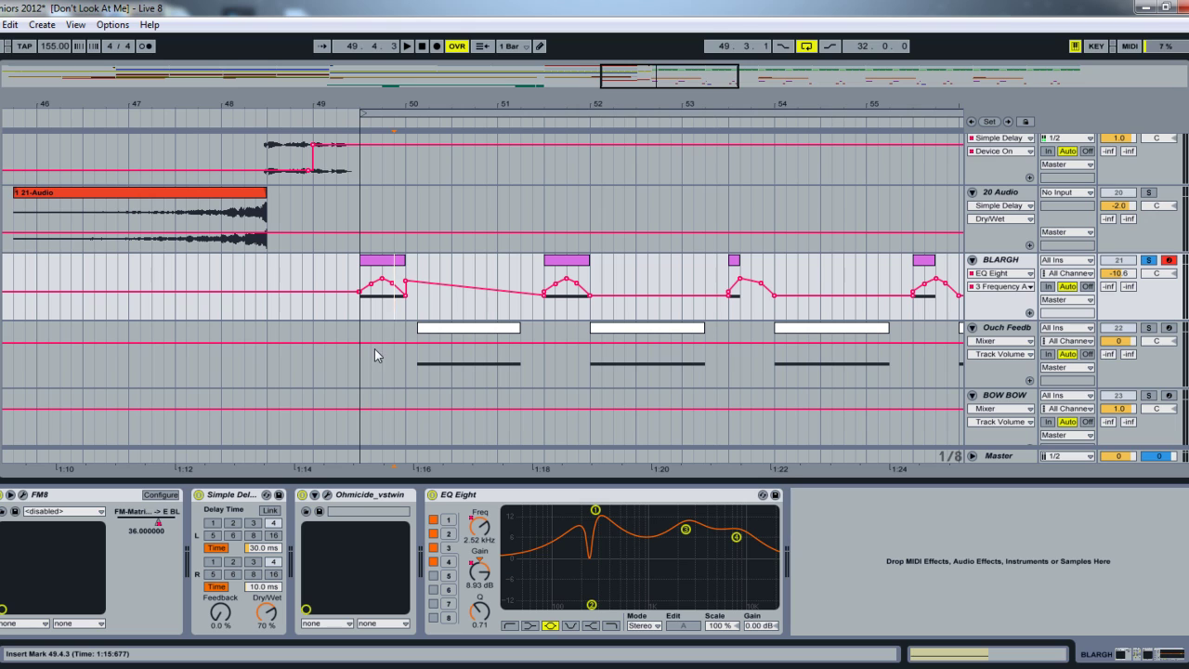
{"action": "left_click", "coordinate": [372, 316]}
{"action": "left_click", "coordinate": [384, 313]}
{"action": "left_click", "coordinate": [368, 320]}
{"action": "left_click", "coordinate": [389, 322]}
{"action": "left_click", "coordinate": [368, 316]}
{"action": "left_click", "coordinate": [379, 313]}
{"action": "left_click", "coordinate": [400, 316]}
{"action": "left_click", "coordinate": [367, 320]}
{"action": "left_click", "coordinate": [389, 322]}
{"action": "left_click", "coordinate": [401, 321]}
{"action": "left_click", "coordinate": [393, 322]}
{"action": "left_click", "coordinate": [394, 321]}
Show EQ Eight's 3 Gain A automation and examine band 3's gain from 49.3.1 to just past the first BLARGH clip
{"action": "left_click", "coordinate": [1023, 286]}
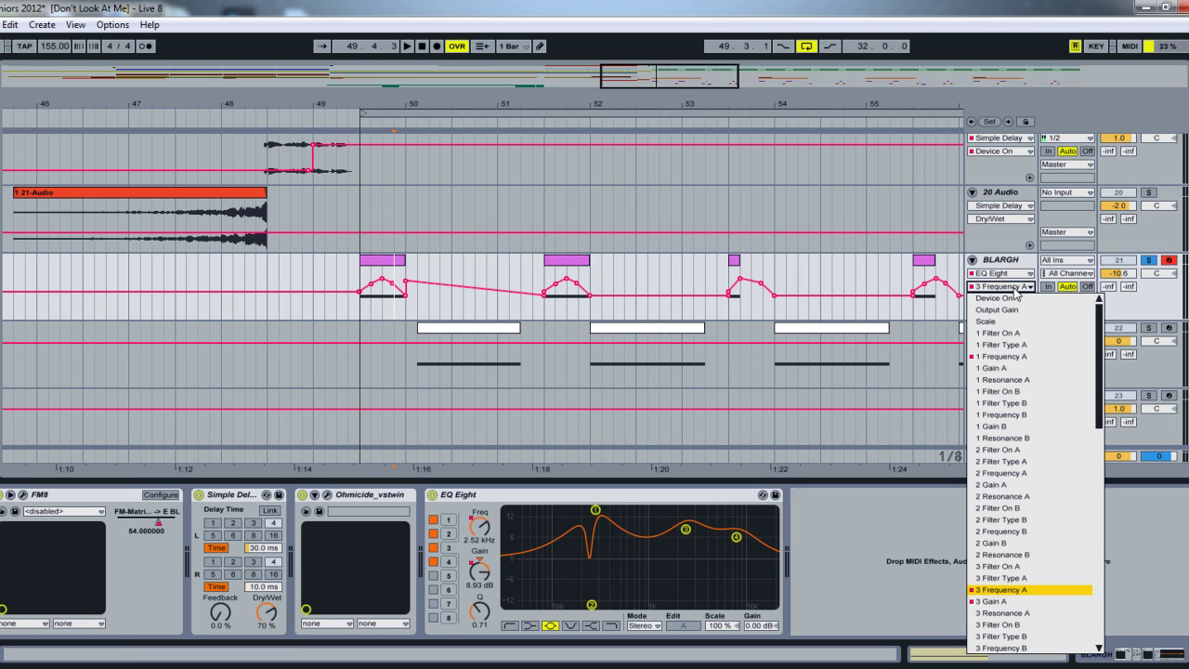
{"action": "left_click", "coordinate": [1035, 602]}
{"action": "left_click", "coordinate": [372, 314]}
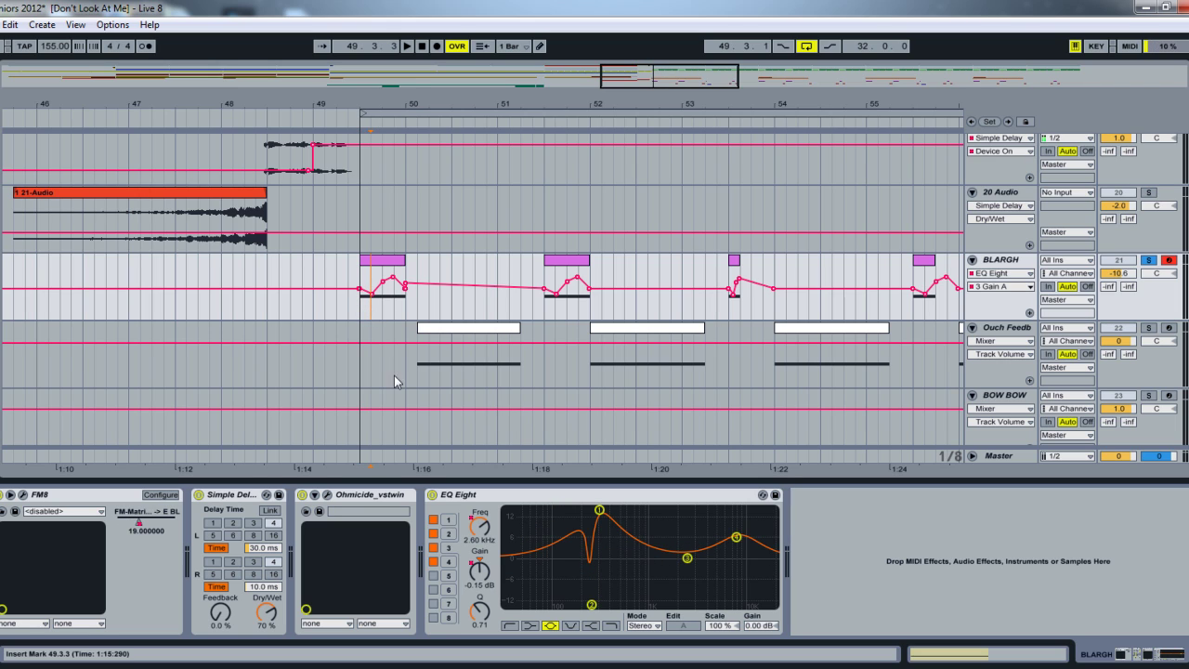
{"action": "left_click", "coordinate": [395, 310]}
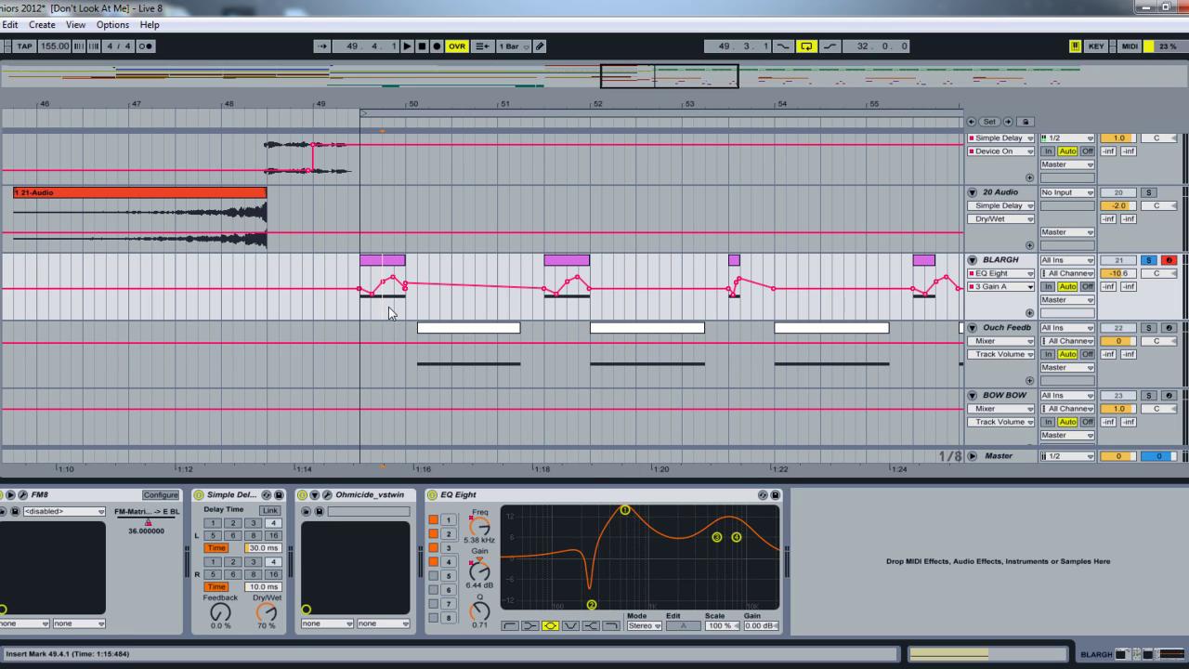
{"action": "left_click", "coordinate": [405, 310]}
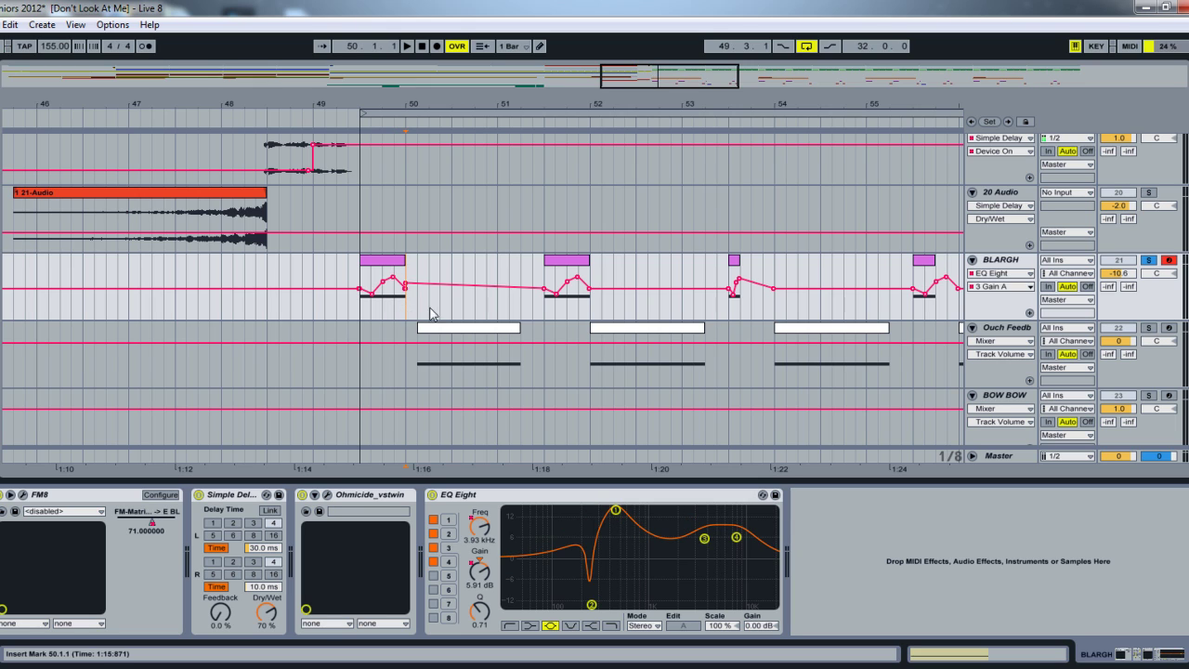
{"action": "left_click_drag", "start_coordinate": [367, 311], "coordinate": [440, 320]}
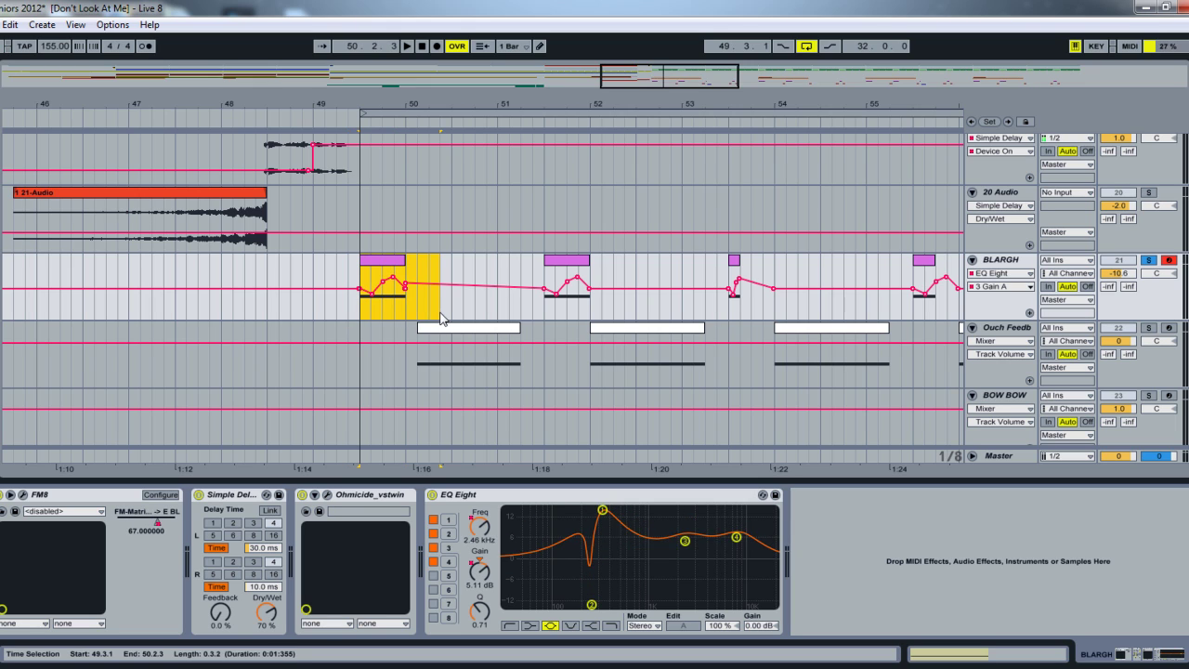
{"action": "left_click", "coordinate": [363, 315]}
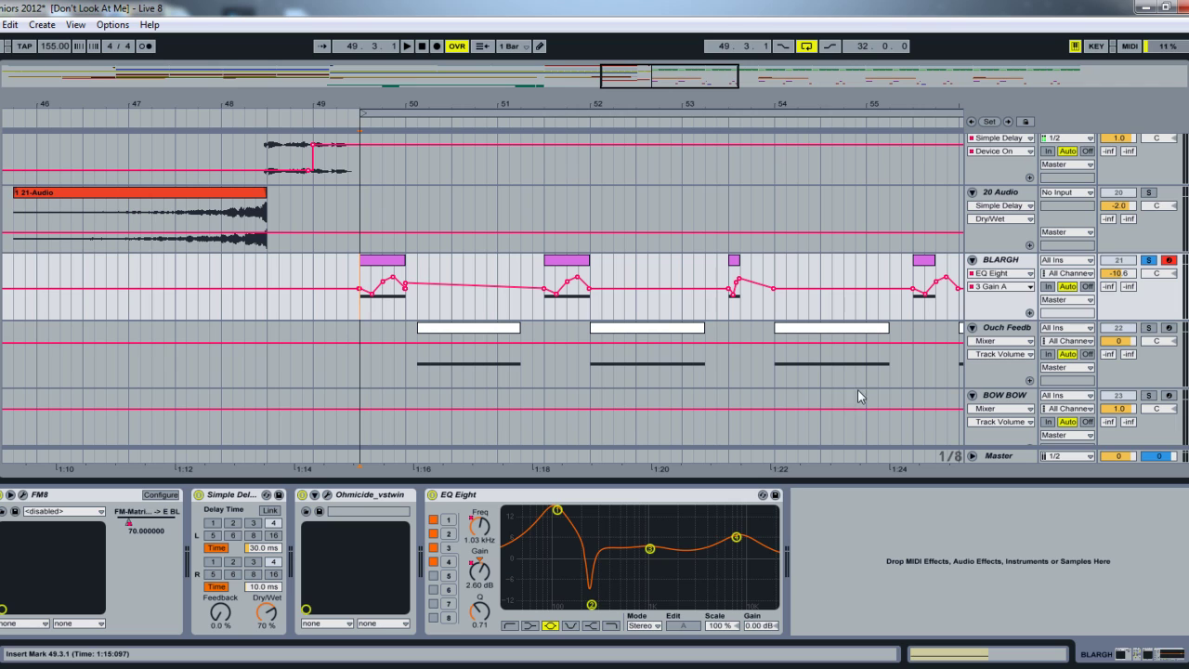
Select and deselect EQ Eight, and play the first BLARGH clip from 49.3.1
{"action": "left_click", "coordinate": [644, 501]}
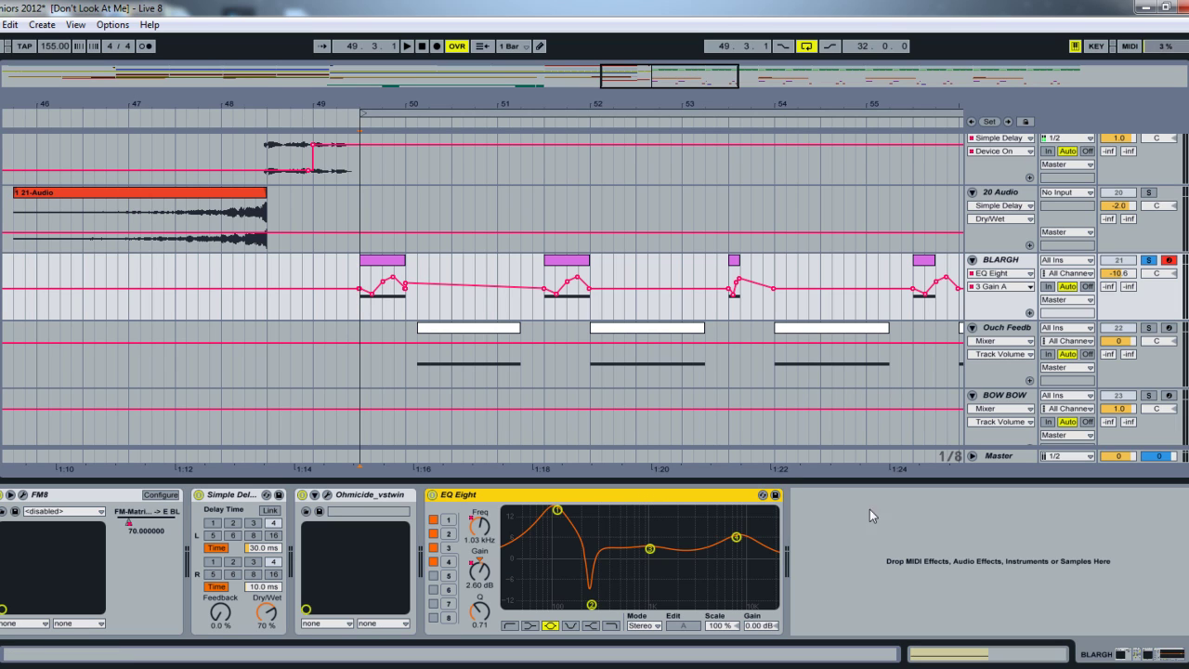
{"action": "left_click", "coordinate": [923, 522]}
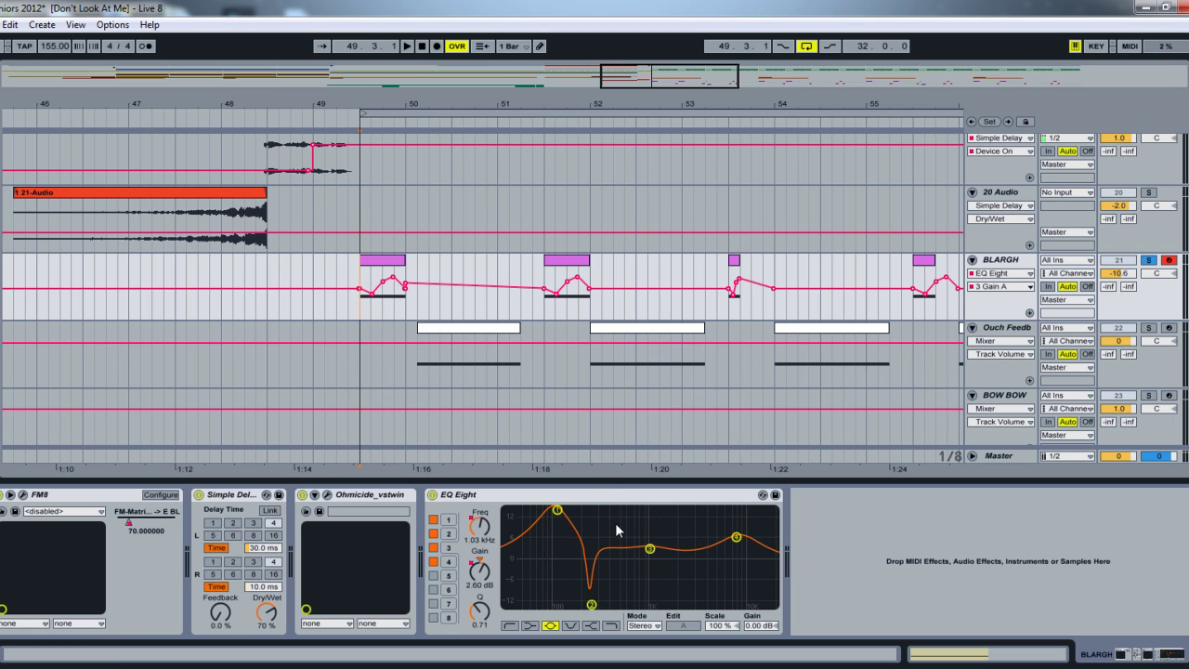
{"action": "key", "text": "space"}
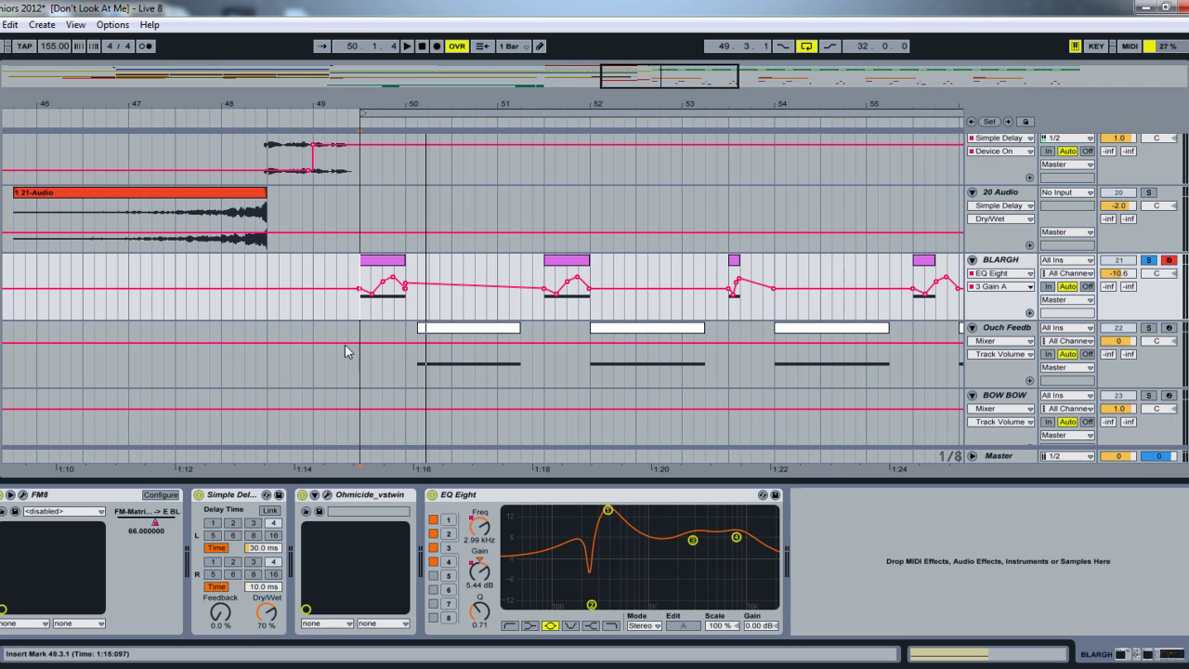
Examine band 3's gain automation across the first BLARGH clip and replay the clip several times from 49.3.1
{"action": "left_click_drag", "start_coordinate": [362, 315], "coordinate": [398, 318]}
{"action": "left_click", "coordinate": [396, 318]}
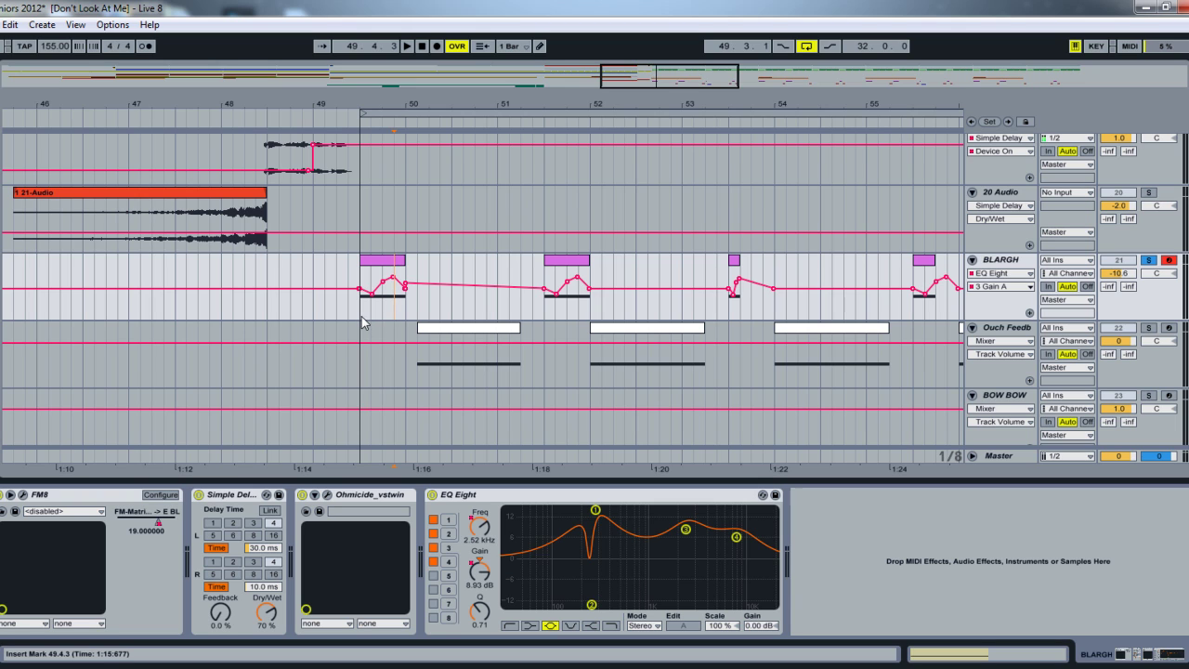
{"action": "left_click", "coordinate": [360, 317]}
{"action": "key", "text": "space"}
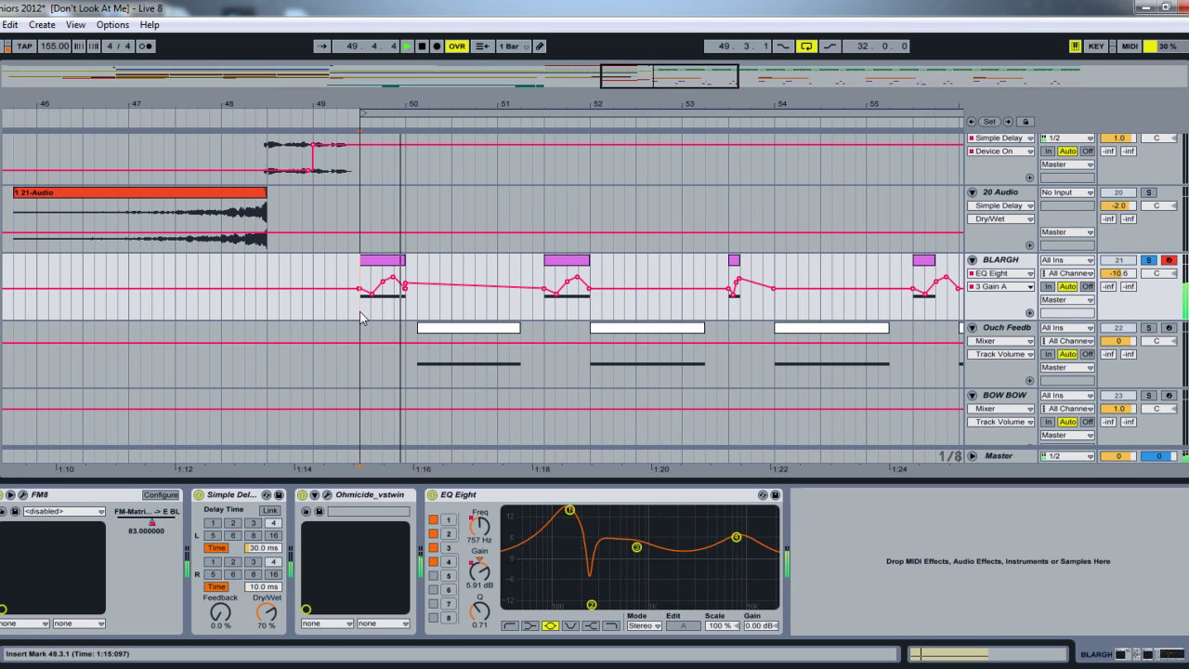
{"action": "key", "text": "space"}
{"action": "key", "text": "space"}
{"action": "key", "text": "space"}
{"action": "key", "text": "space"}
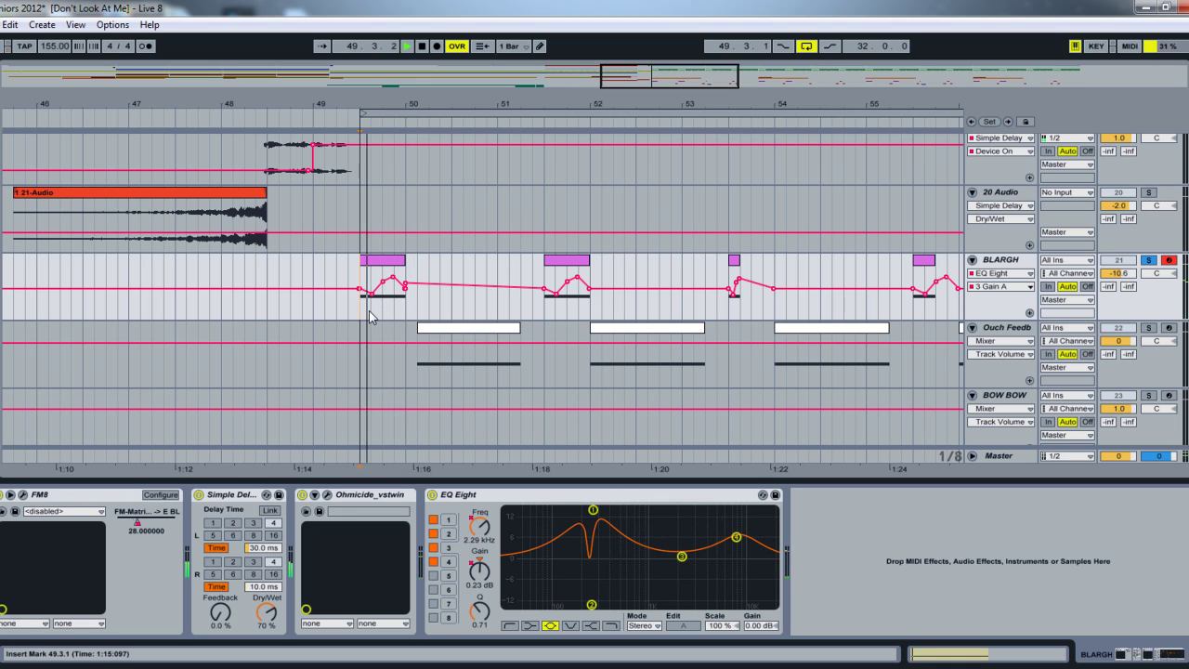
{"action": "left_click", "coordinate": [393, 315]}
{"action": "left_click", "coordinate": [361, 302]}
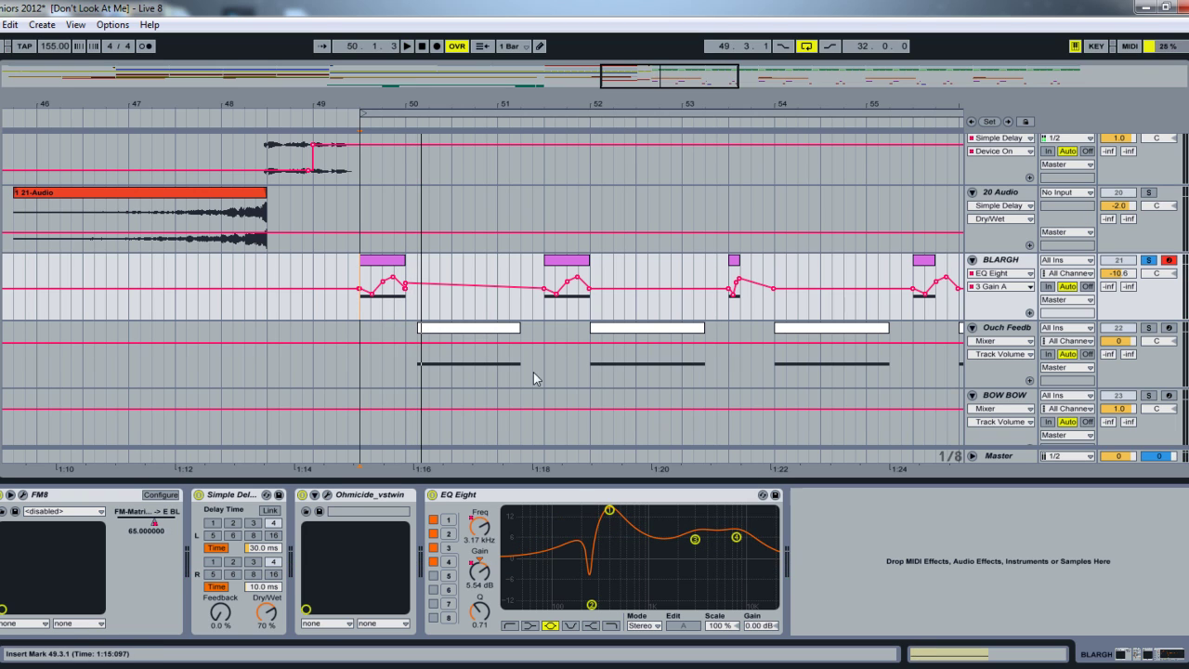
Audition the second and first BLARGH clips, and shift the 3 Gain A breakpoint at the first clip's end slightly later
{"action": "left_click", "coordinate": [555, 333]}
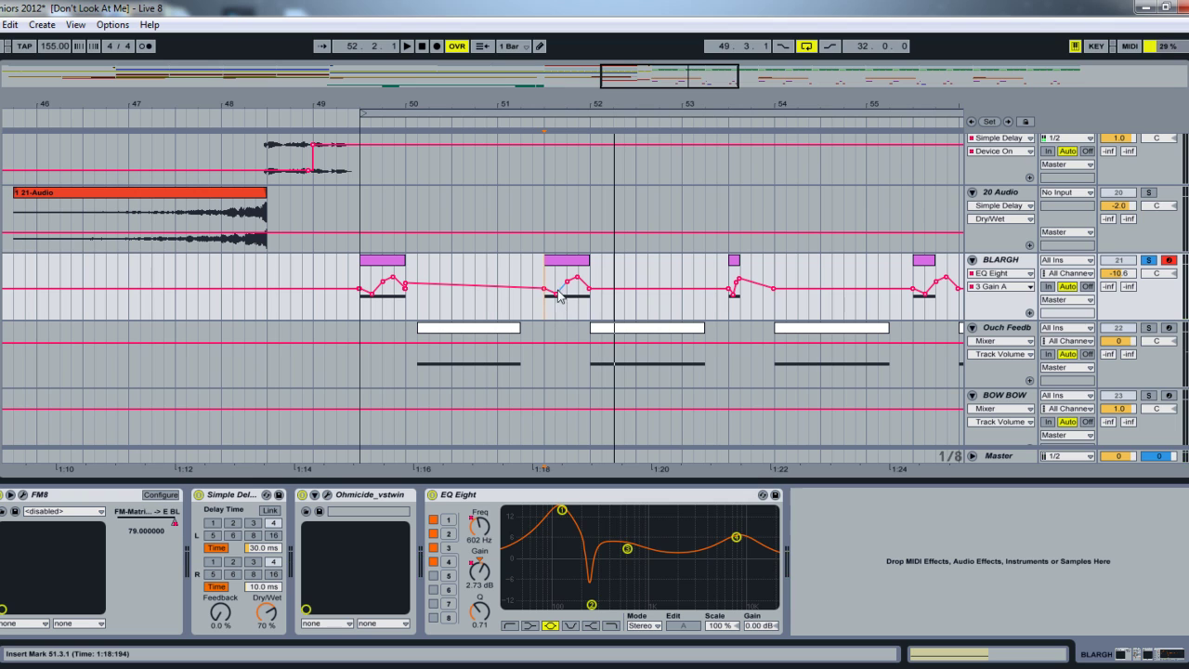
{"action": "left_click", "coordinate": [362, 308]}
{"action": "key", "text": "space"}
{"action": "left_click", "coordinate": [415, 284]}
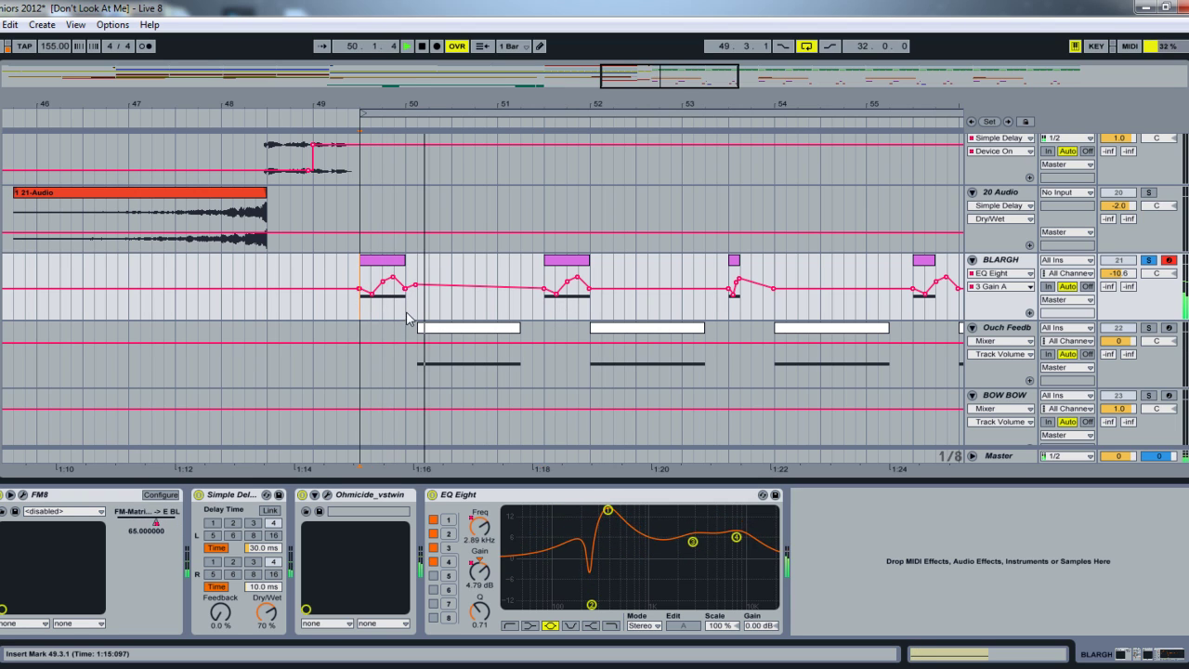
Play the second BLARGH clip from 51.3.1 and stop playback shortly after its end
{"action": "left_click", "coordinate": [545, 312]}
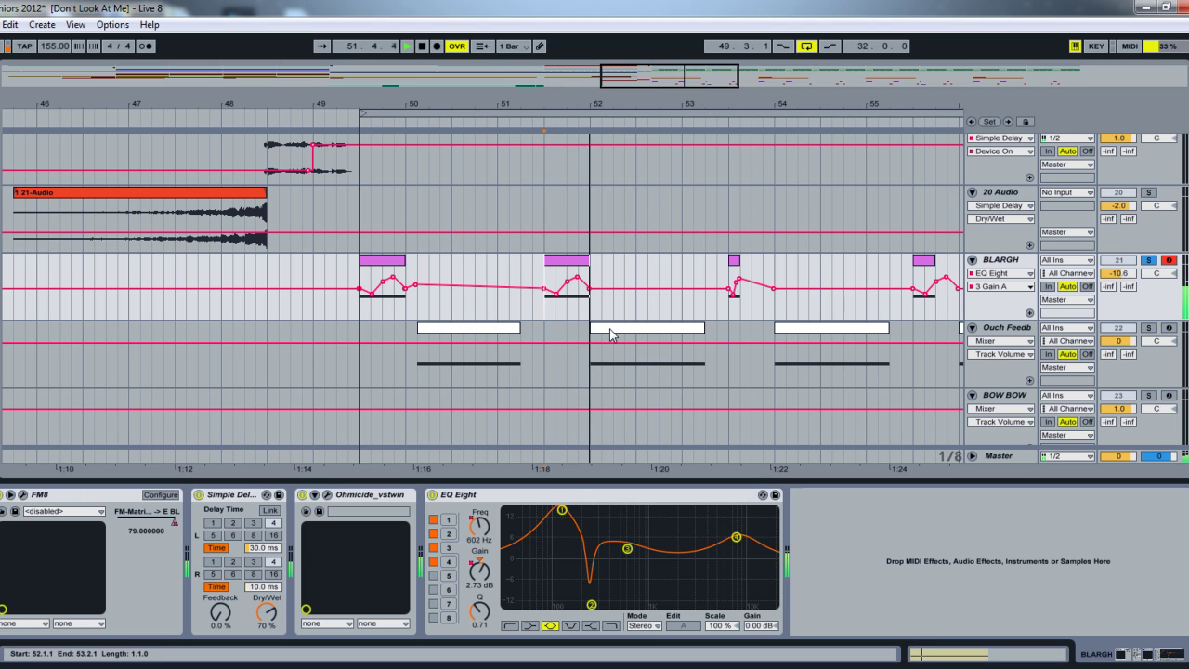
{"action": "key", "text": "space"}
{"action": "key", "text": "space"}
{"action": "key", "text": "space"}
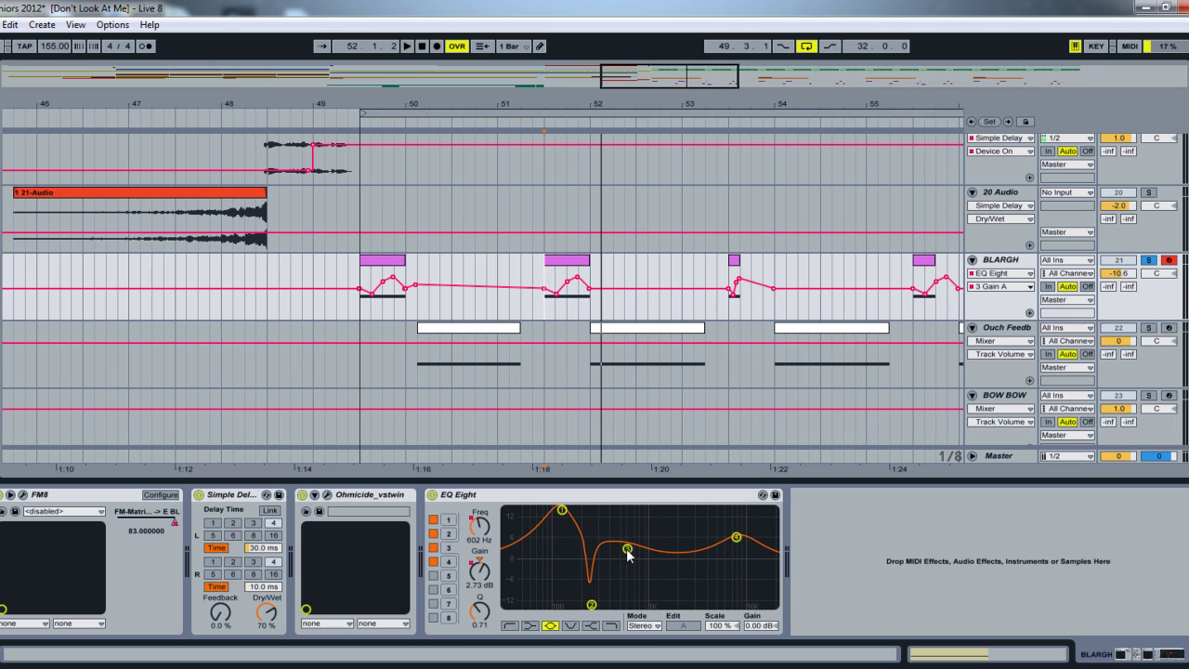
Sweep EQ Eight band 3 to about 8 kHz and back to about 767 Hz, and sweep band 1's boost up to about 351 Hz
{"action": "left_click_drag", "start_coordinate": [627, 548], "coordinate": [732, 549]}
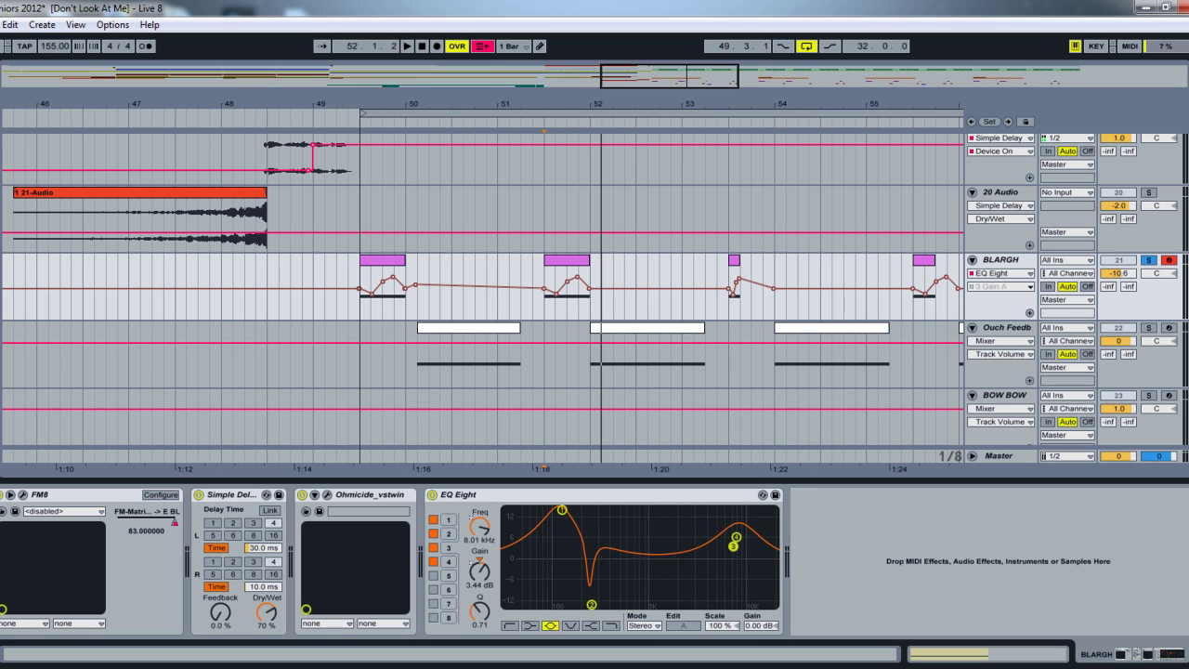
{"action": "left_click_drag", "start_coordinate": [682, 519], "coordinate": [637, 557]}
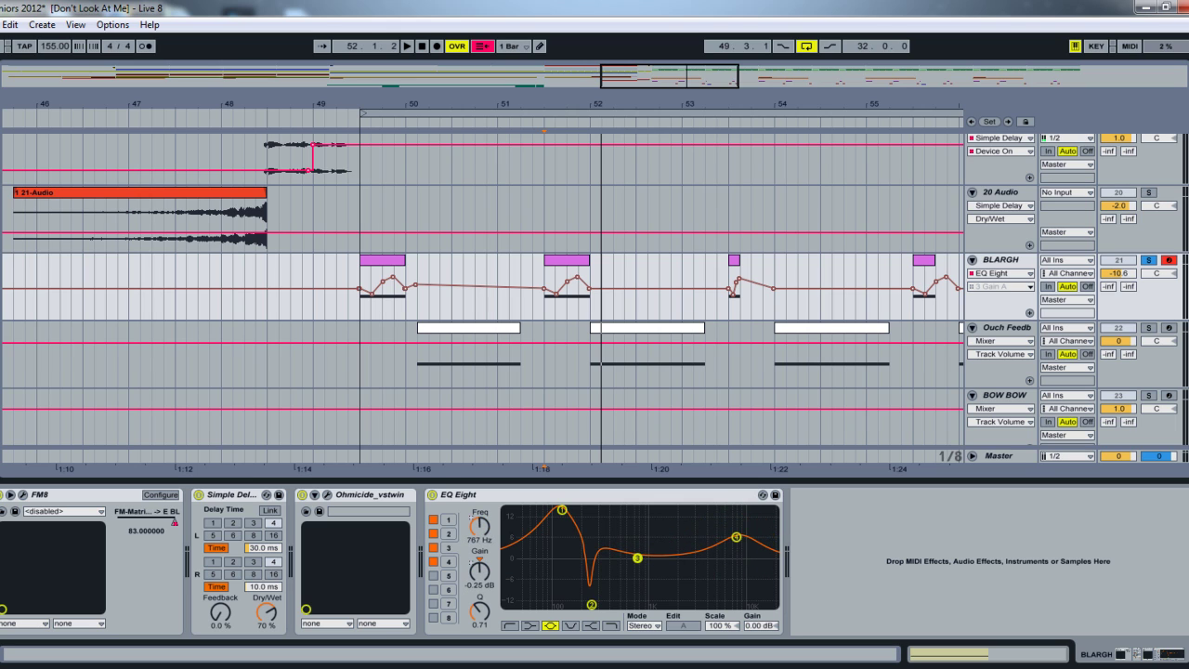
{"action": "mouse_move", "coordinate": [571, 516]}
{"action": "left_mouse_down"}
{"action": "mouse_move", "coordinate": [618, 517]}
{"action": "mouse_move", "coordinate": [554, 510]}
{"action": "left_mouse_up"}
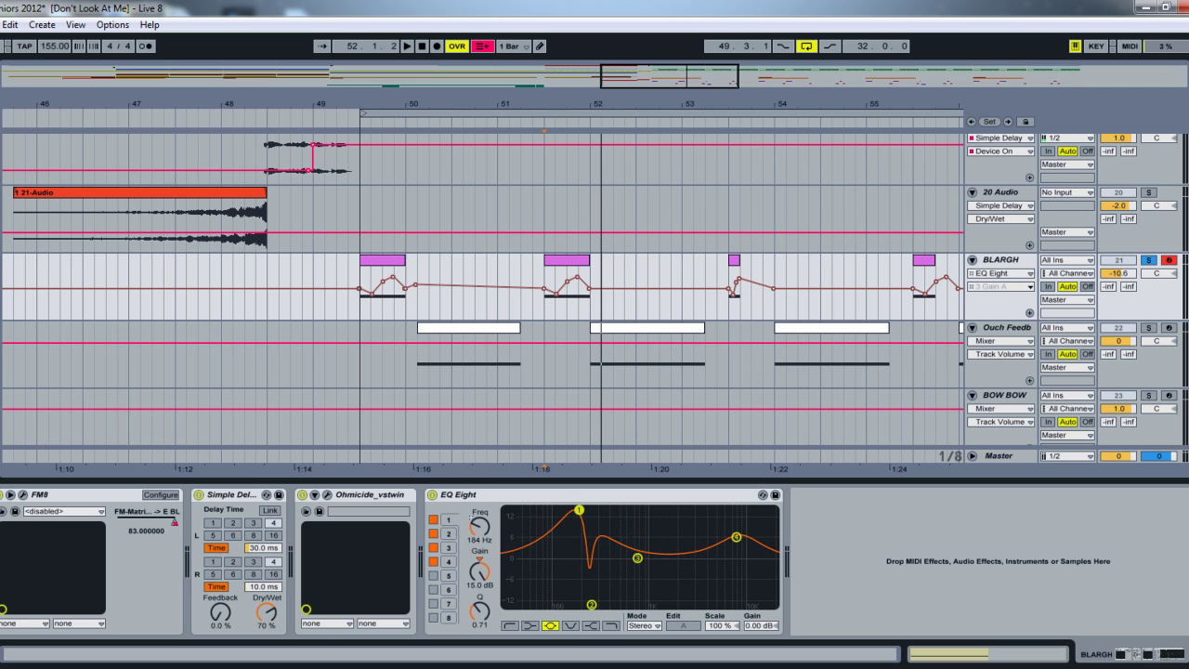
{"action": "left_click_drag", "start_coordinate": [627, 510], "coordinate": [560, 540]}
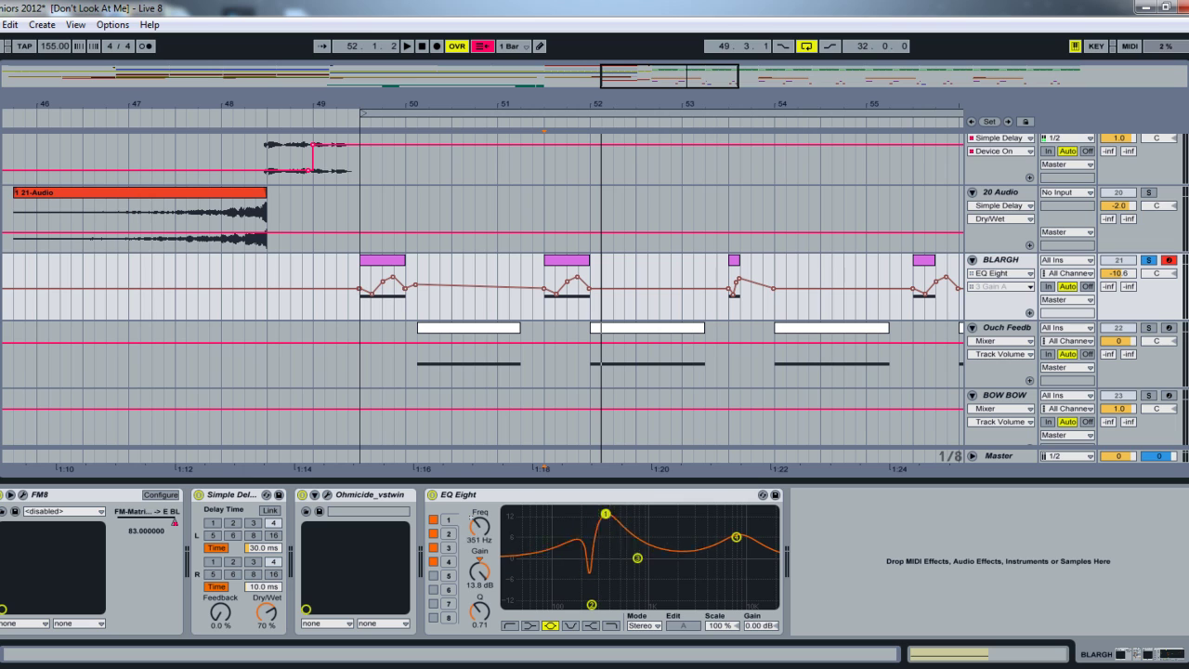
Try band 2's notch at about -5.9 dB with band 1 swept to about 467 Hz, and return band 2 to -15 dB
{"action": "left_click_drag", "start_coordinate": [595, 605], "coordinate": [595, 582]}
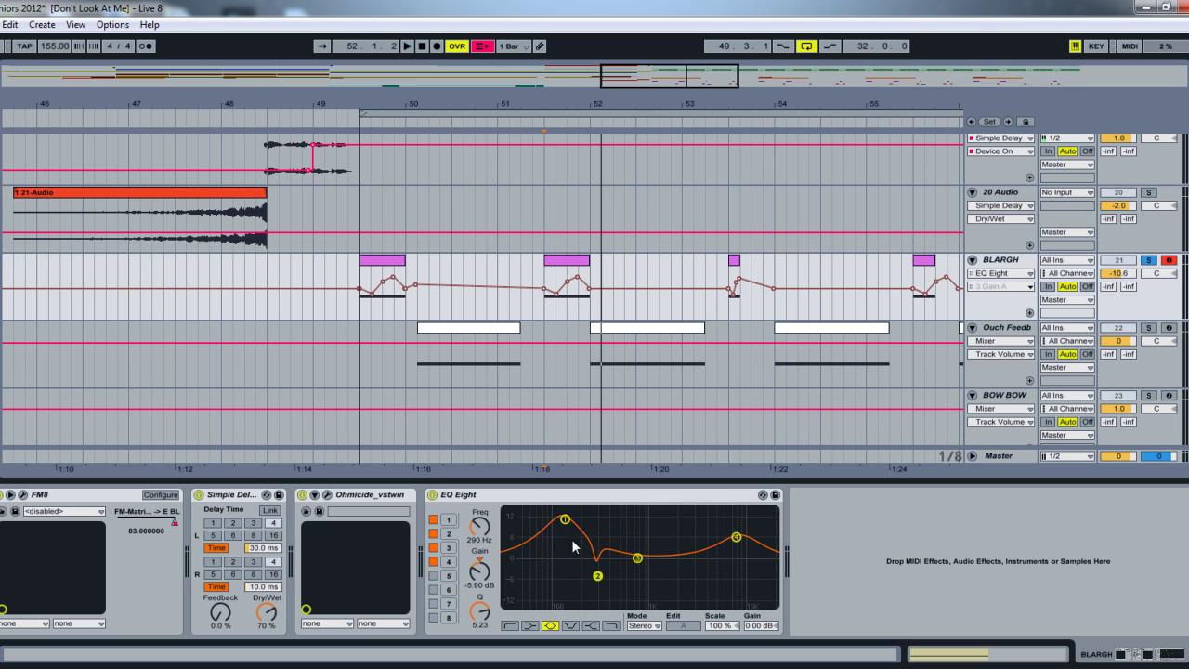
{"action": "left_click_drag", "start_coordinate": [565, 519], "coordinate": [589, 522]}
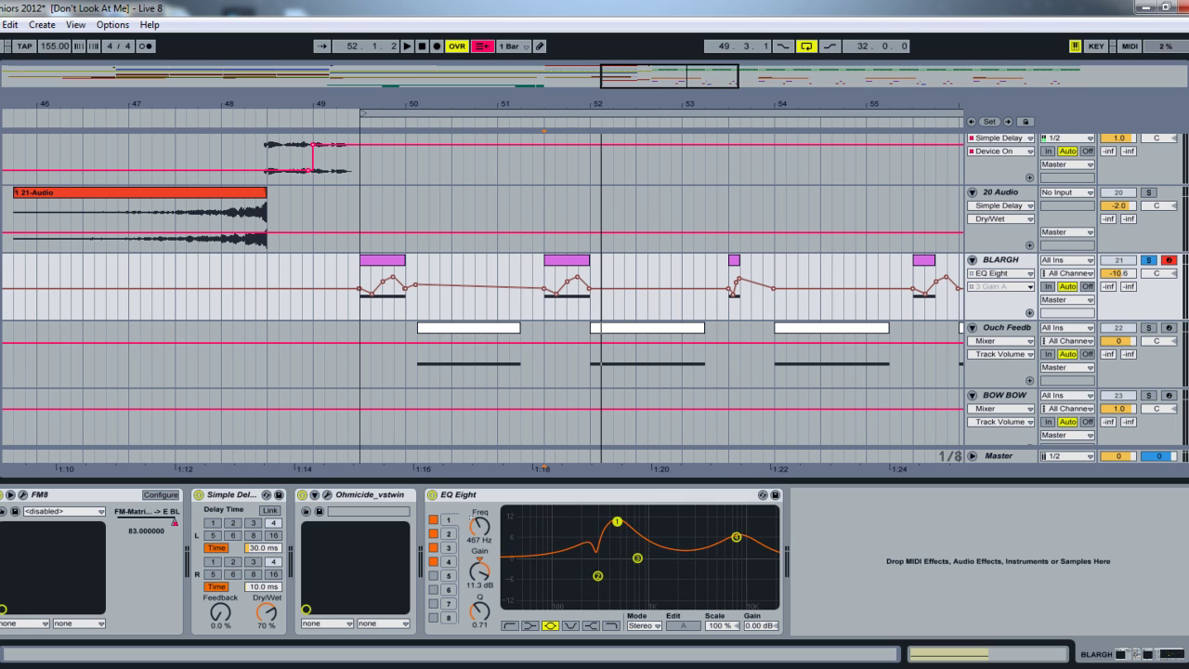
{"action": "left_click_drag", "start_coordinate": [598, 577], "coordinate": [595, 604]}
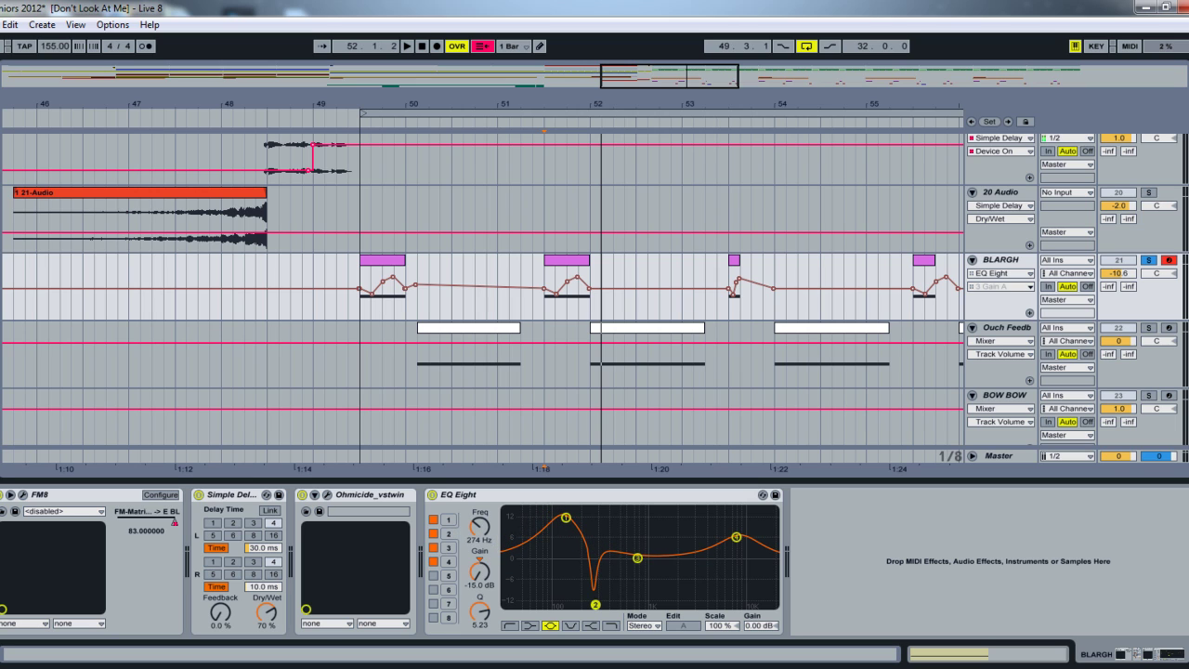
Sweep band 1 at 15 dB between about 514 Hz and 110 Hz, and re-enable the overridden automation
{"action": "left_click", "coordinate": [567, 517]}
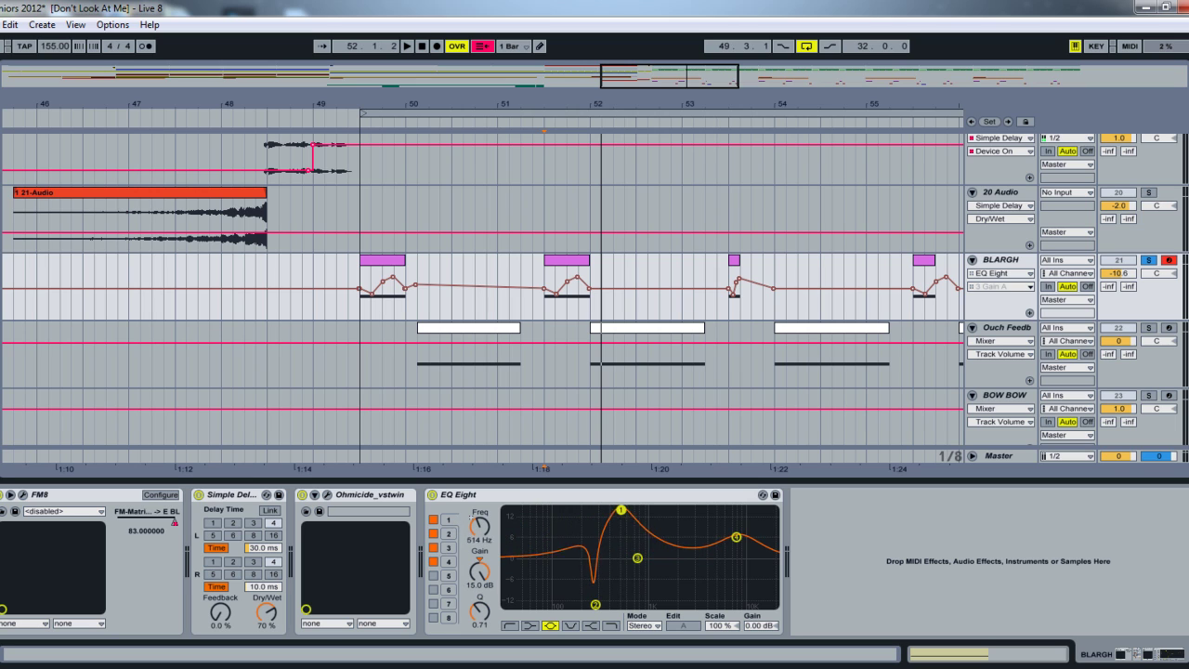
{"action": "mouse_move", "coordinate": [579, 510]}
{"action": "left_mouse_down"}
{"action": "mouse_move", "coordinate": [594, 510]}
{"action": "mouse_move", "coordinate": [565, 510]}
{"action": "mouse_move", "coordinate": [606, 515]}
{"action": "mouse_move", "coordinate": [562, 510]}
{"action": "left_mouse_up"}
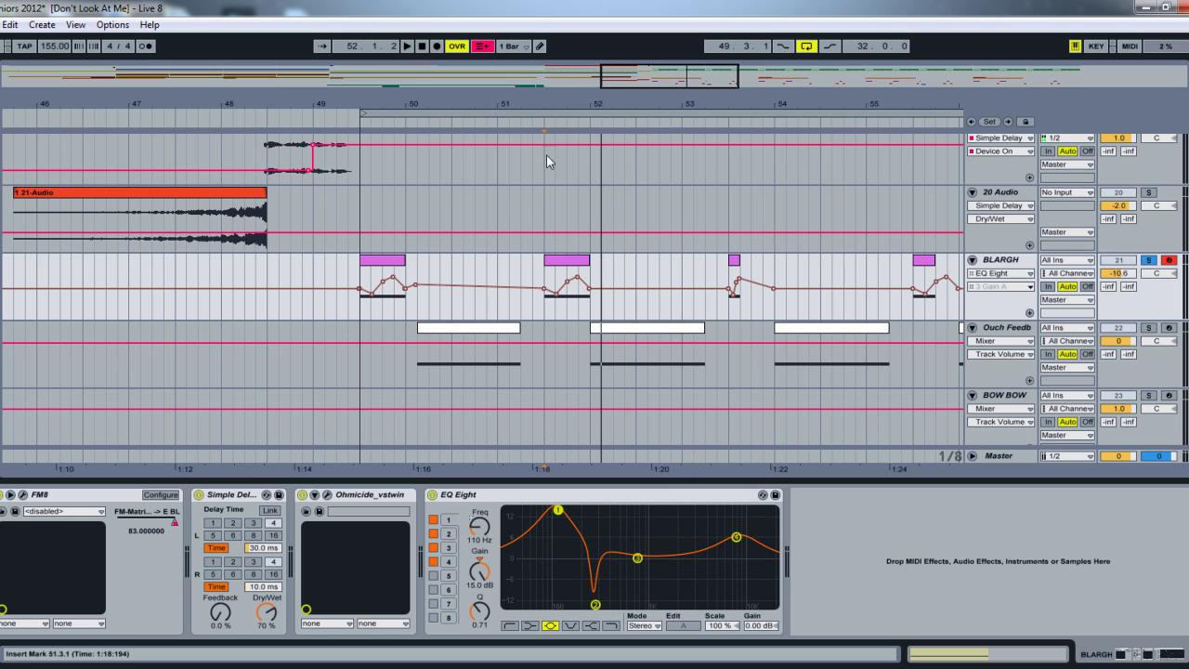
{"action": "left_click", "coordinate": [482, 46]}
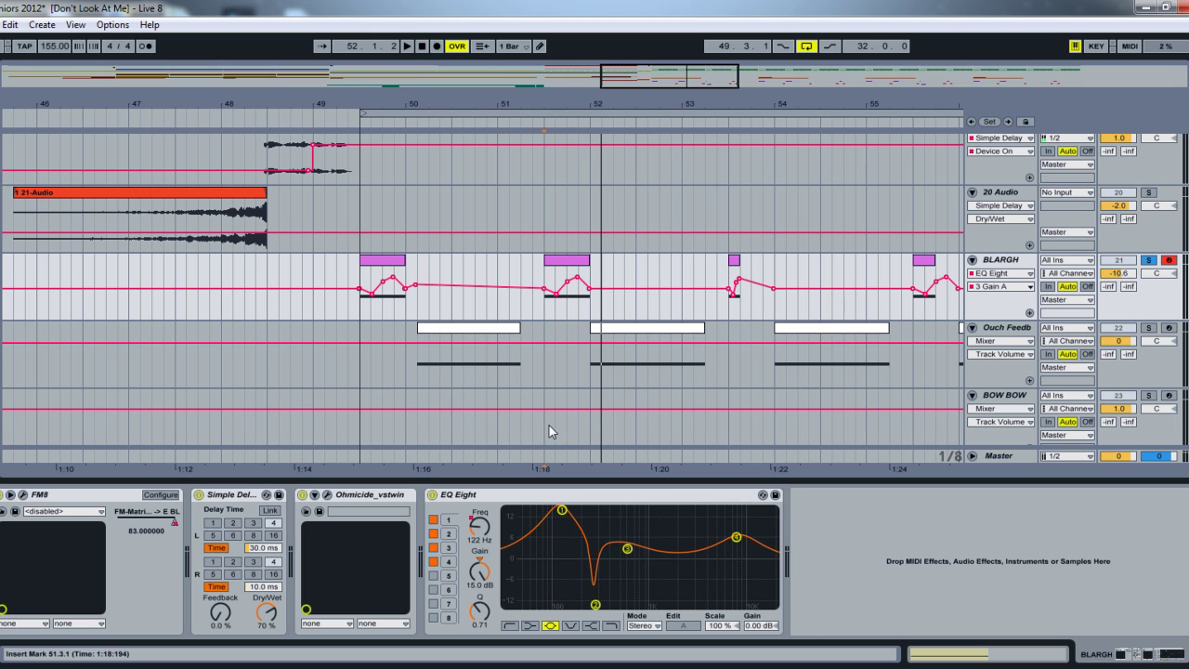
Select the time range of the first BLARGH clip at 49.3.1 and dismiss the download notification
{"action": "left_click", "coordinate": [533, 378]}
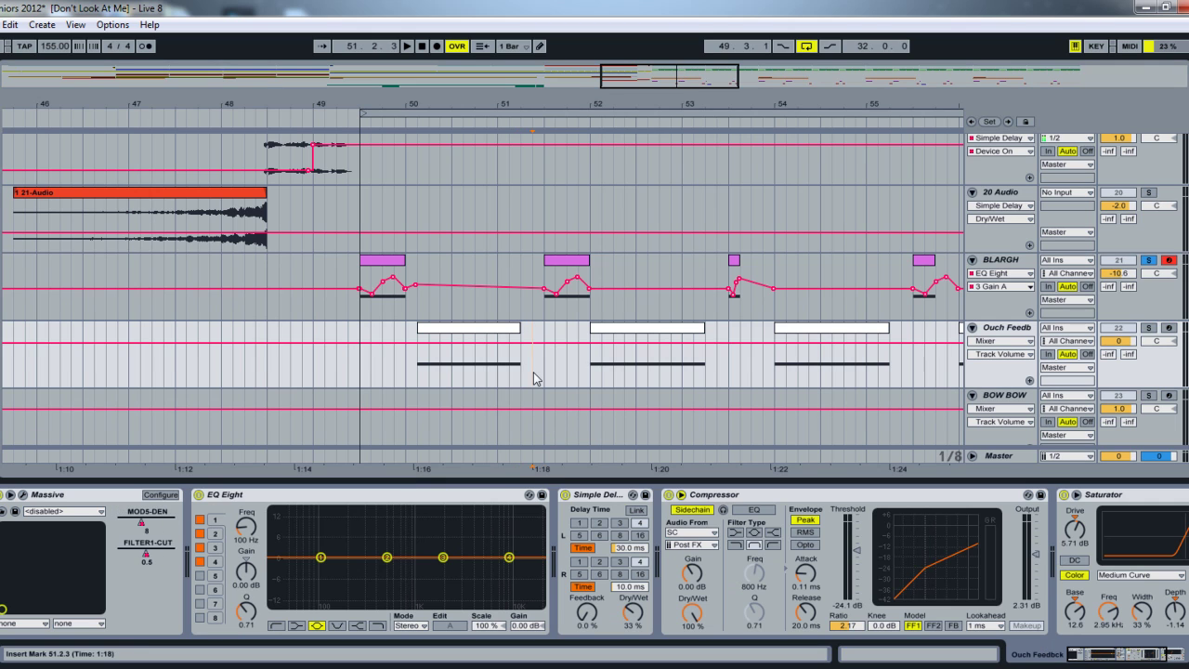
{"action": "left_click", "coordinate": [379, 273]}
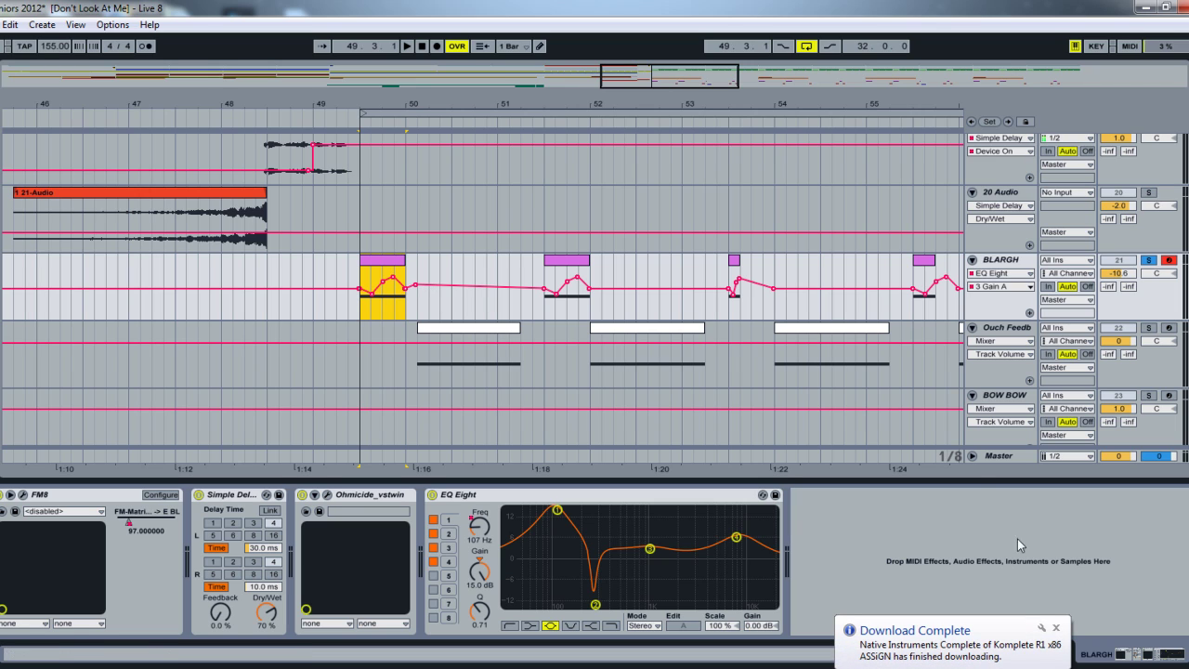
{"action": "left_click", "coordinate": [1056, 628]}
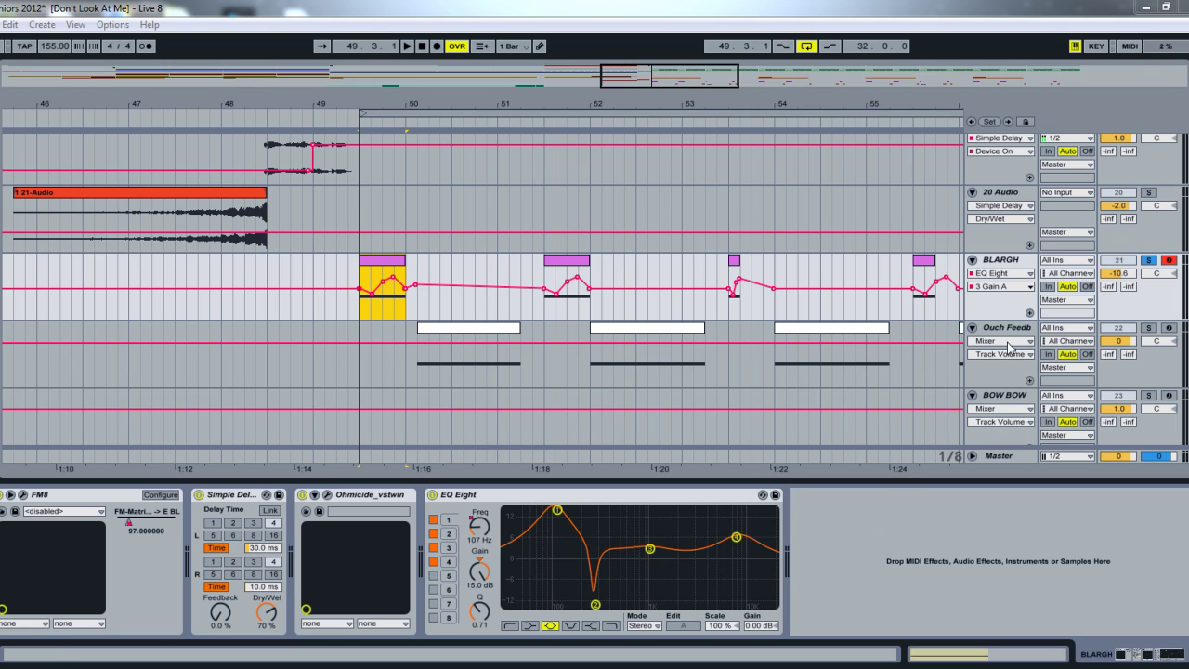
Select the BLARGH track and place the focus at the end of its device chain, after EQ Eight
{"action": "left_click", "coordinate": [1007, 261]}
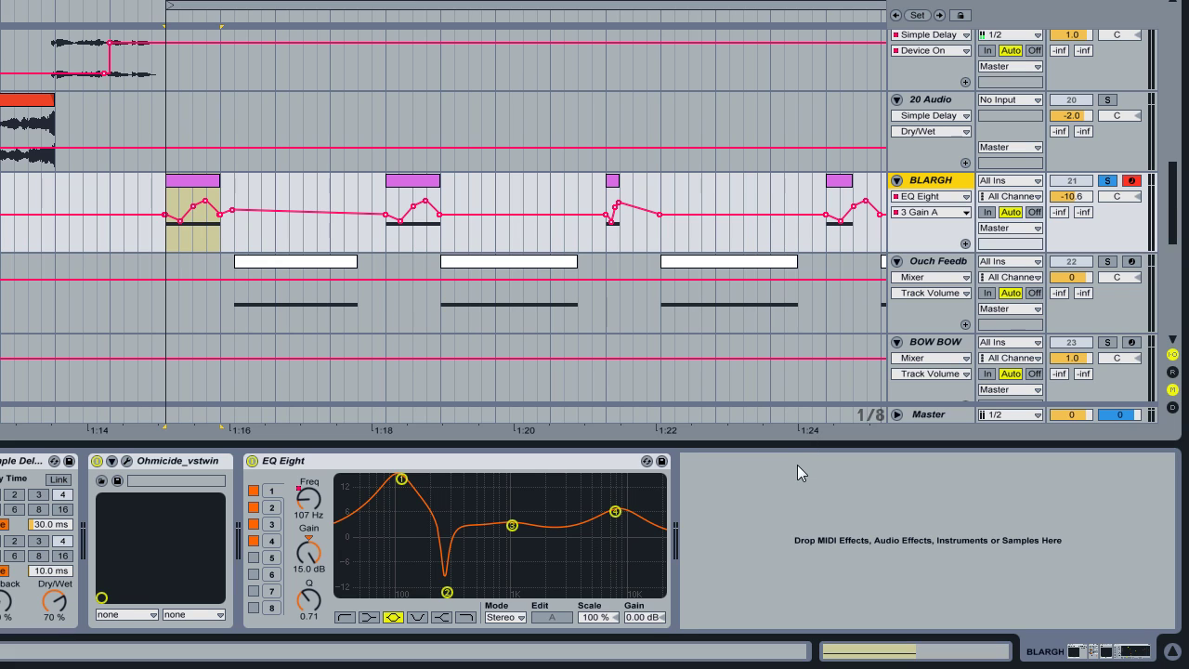
{"action": "left_click", "coordinate": [726, 498]}
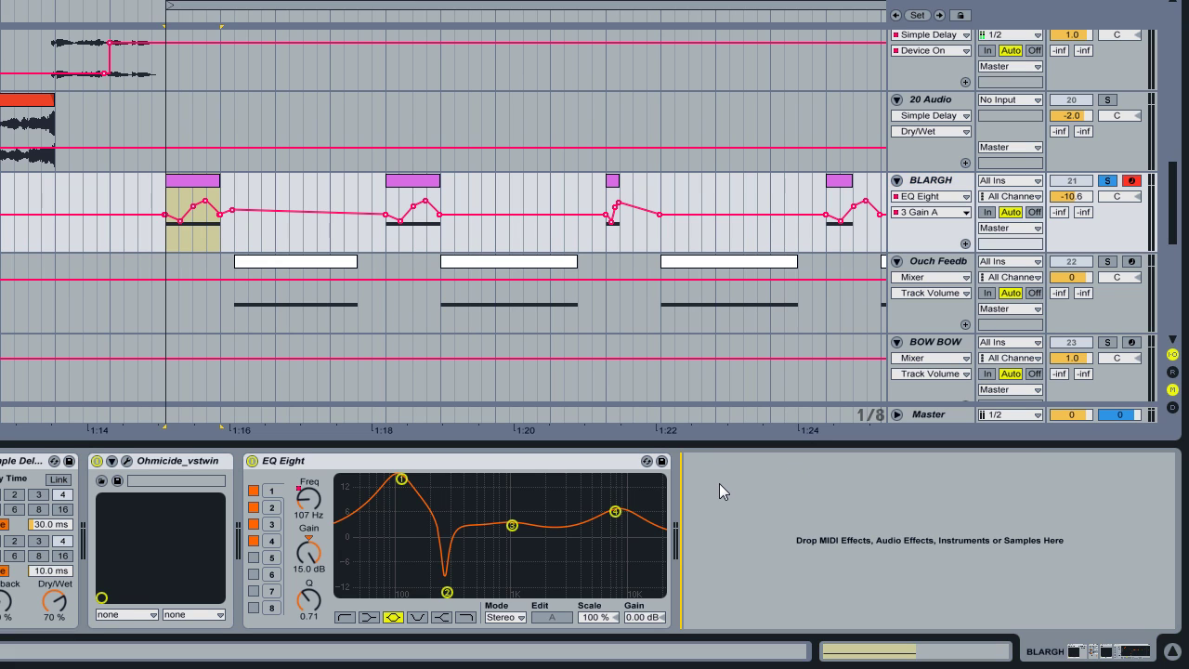